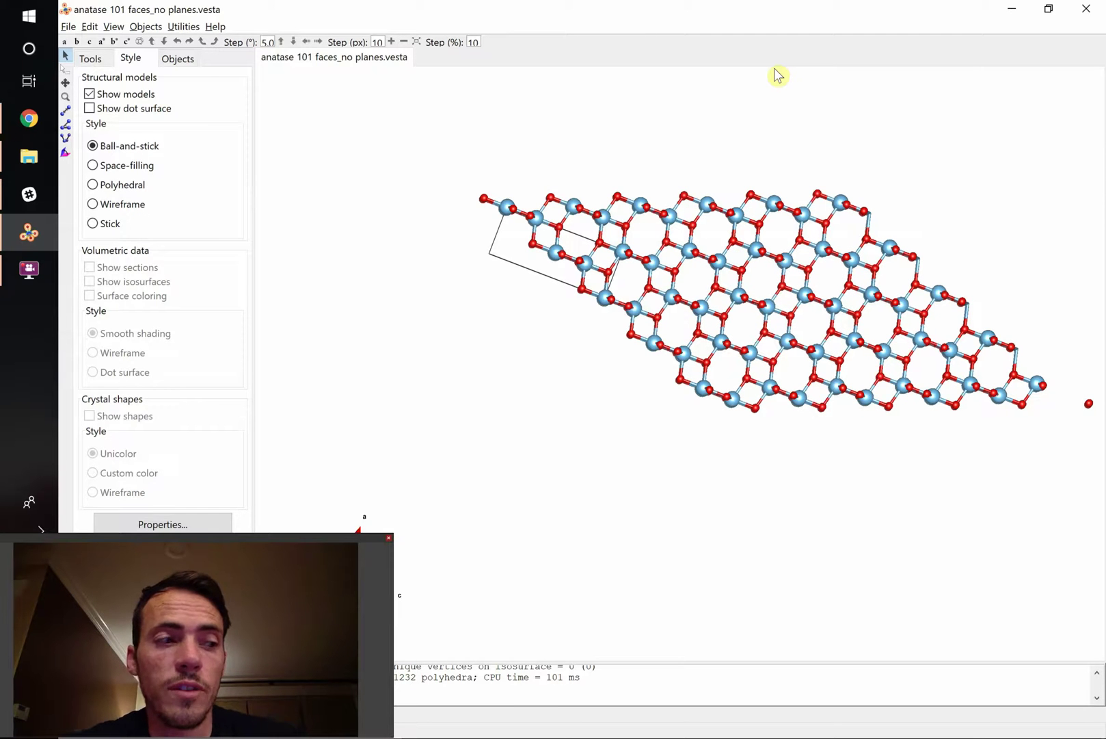
Rotate the finished diamond-shaped slab to review it, then bring up the COD search page.
{"action": "mouse_move", "coordinate": [759, 163]}
{"action": "left_mouse_down"}
{"action": "mouse_move", "coordinate": [718, 195]}
{"action": "mouse_move", "coordinate": [771, 180]}
{"action": "mouse_move", "coordinate": [778, 169]}
{"action": "mouse_move", "coordinate": [753, 169]}
{"action": "mouse_move", "coordinate": [764, 164]}
{"action": "left_mouse_up"}
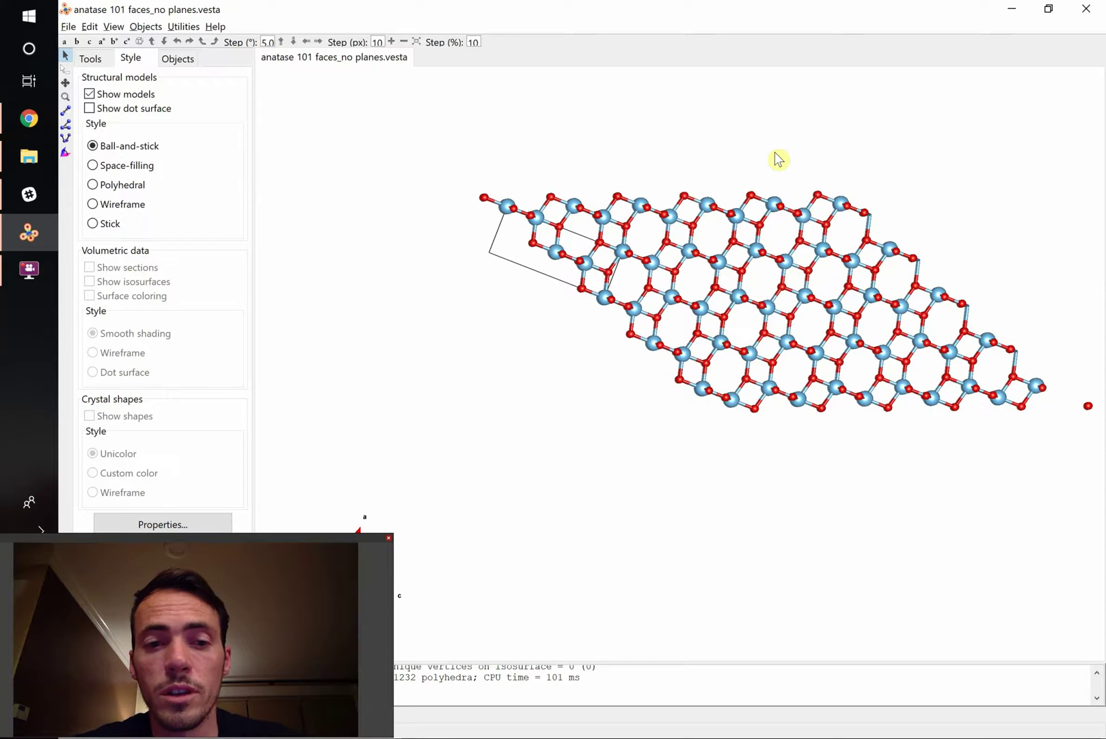
{"action": "mouse_move", "coordinate": [790, 164]}
{"action": "left_mouse_down"}
{"action": "mouse_move", "coordinate": [779, 169]}
{"action": "mouse_move", "coordinate": [828, 136]}
{"action": "mouse_move", "coordinate": [788, 161]}
{"action": "mouse_move", "coordinate": [805, 150]}
{"action": "left_mouse_up"}
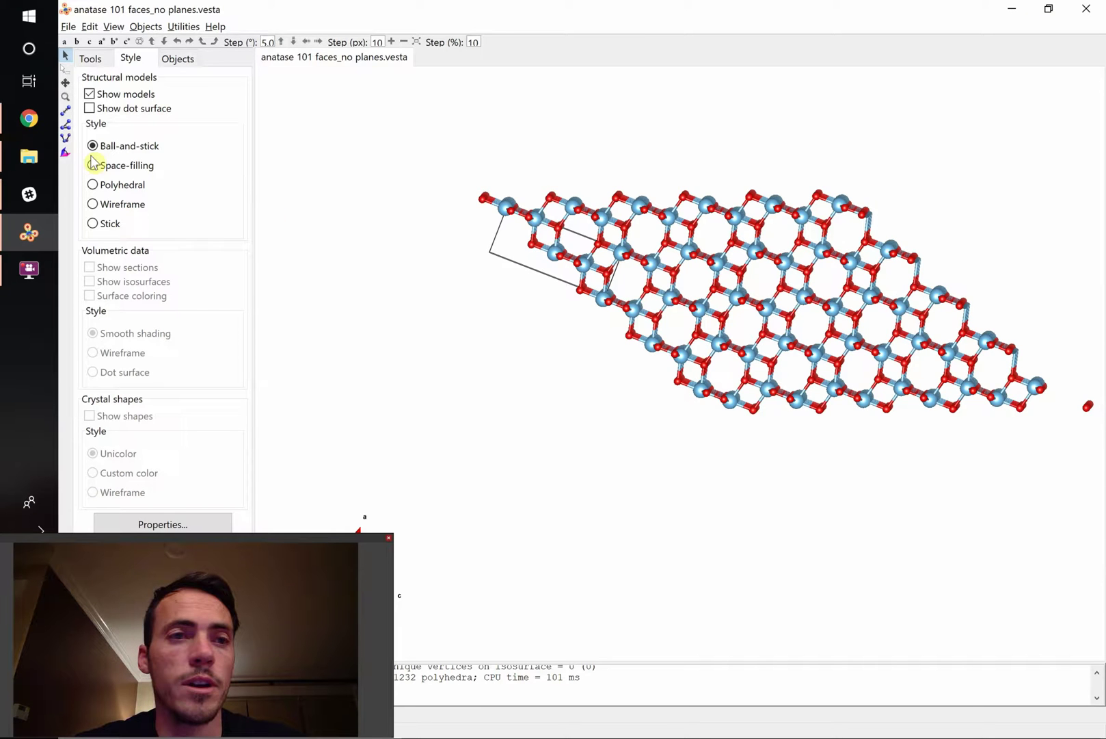
{"action": "left_click", "coordinate": [28, 118]}
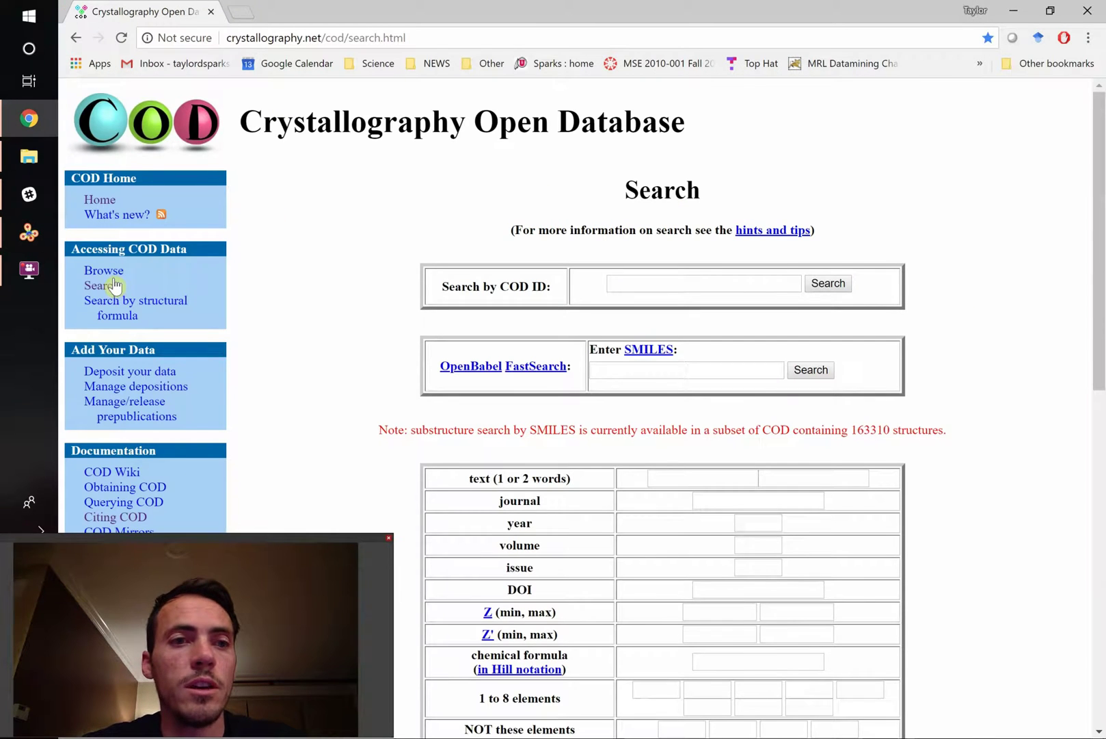
Search the Crystallography Open Database for 'anatase'.
{"action": "scroll", "coordinate": [354, 335], "scroll_direction": "down", "scroll_amount": 1}
{"action": "scroll", "coordinate": [354, 335], "scroll_direction": "down", "scroll_amount": 2}
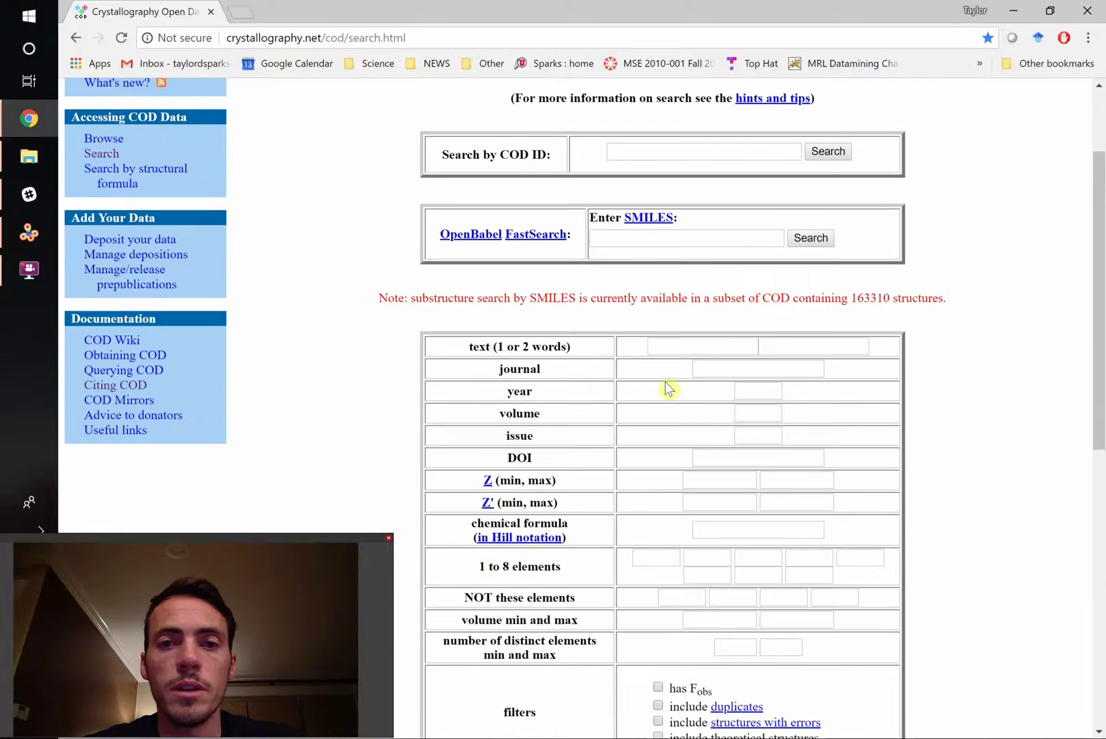
{"action": "scroll", "coordinate": [639, 505], "scroll_direction": "down", "scroll_amount": 1}
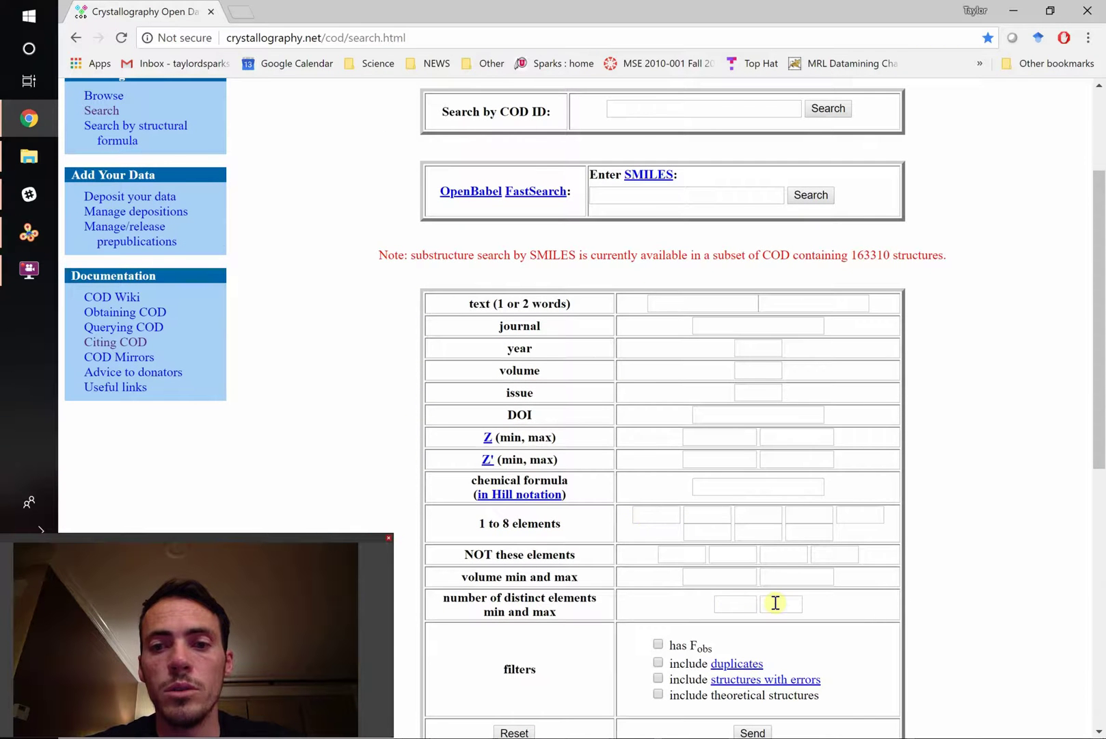
{"action": "left_click", "coordinate": [673, 298]}
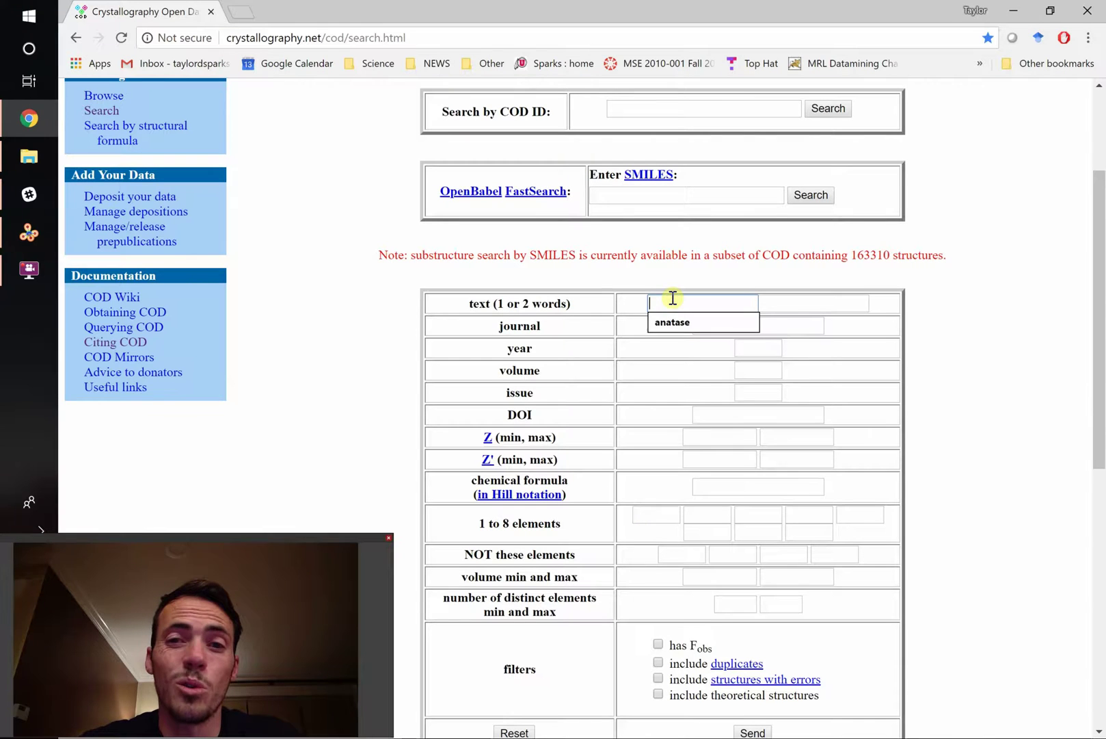
{"action": "key", "text": "Down"}
{"action": "key", "text": "Return"}
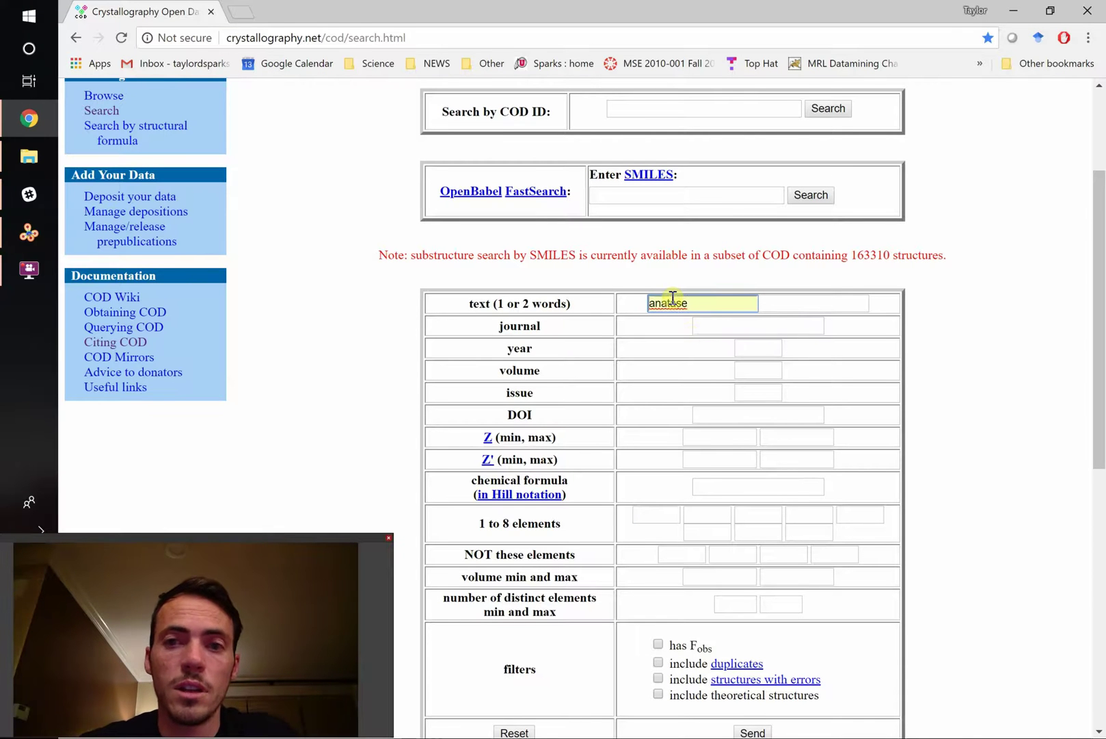
{"action": "key", "text": "Return"}
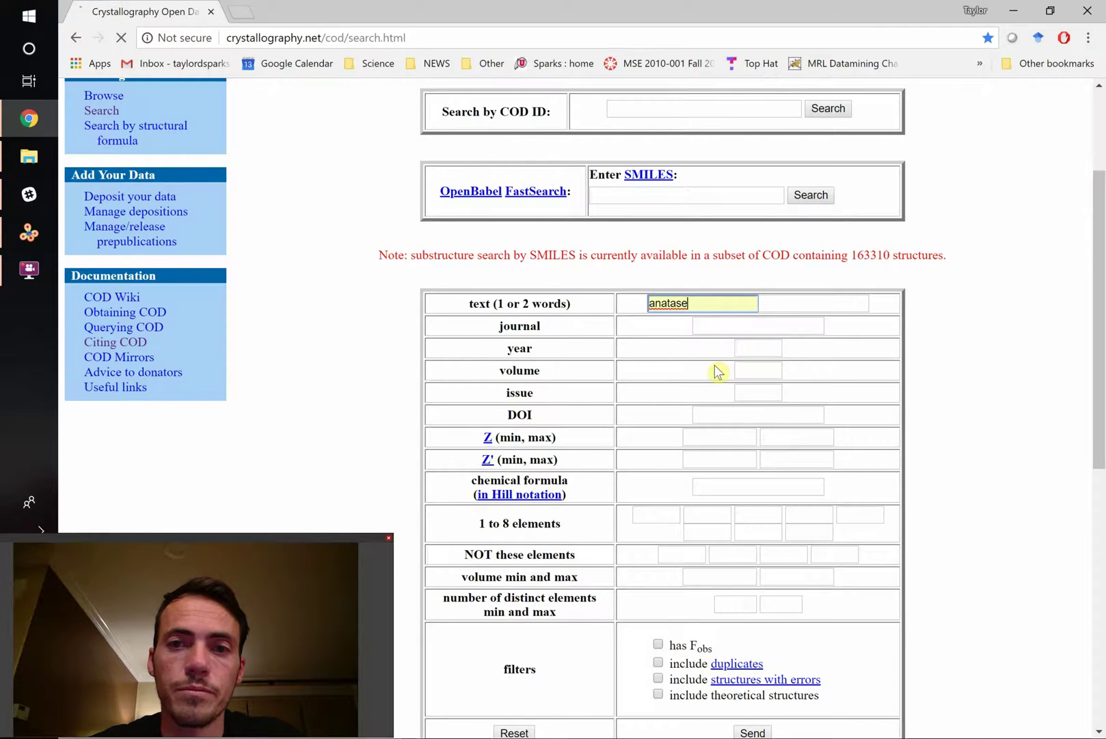
Download the CIF for entry 1010942 and open it from Downloads in VESTA.
{"action": "scroll", "coordinate": [716, 371], "scroll_direction": "down", "scroll_amount": 3}
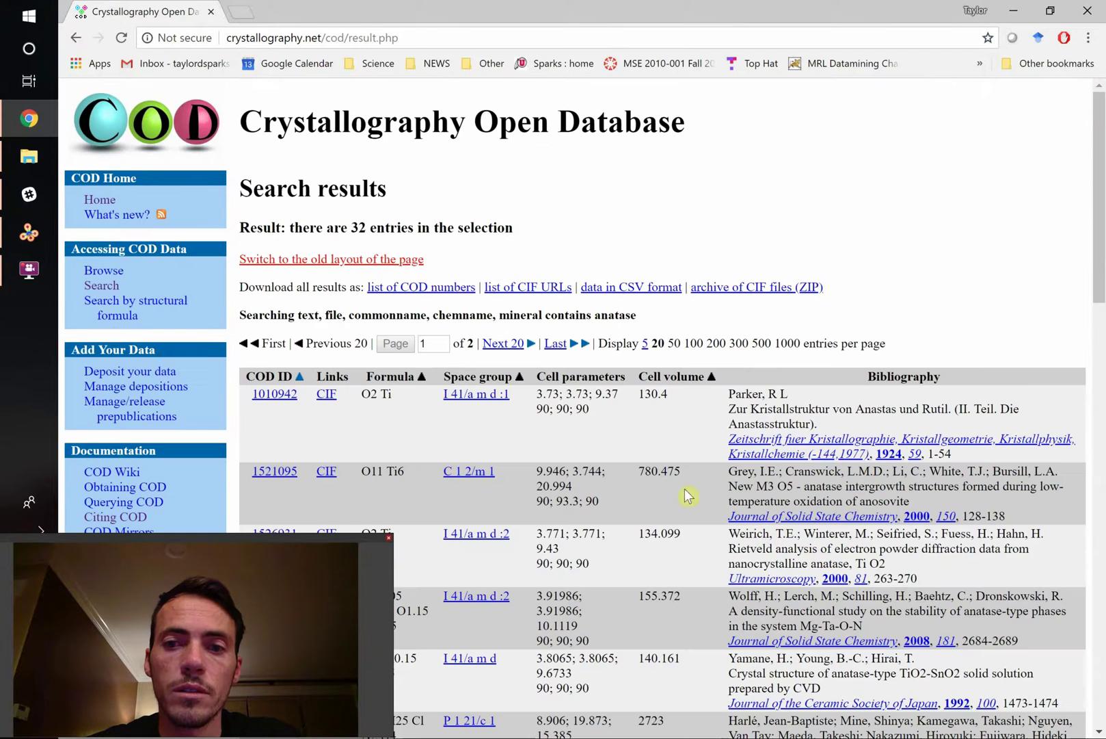
{"action": "scroll", "coordinate": [610, 427], "scroll_direction": "down", "scroll_amount": 2}
{"action": "scroll", "coordinate": [611, 427], "scroll_direction": "down", "scroll_amount": 2}
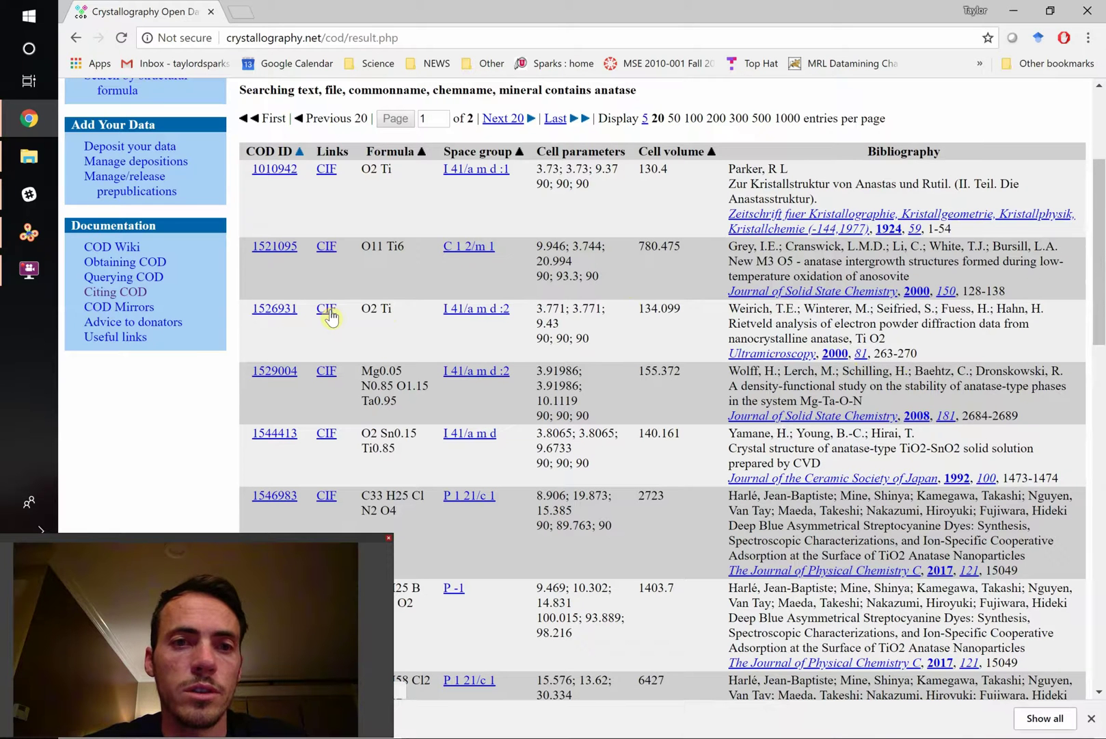
{"action": "left_click", "coordinate": [328, 175]}
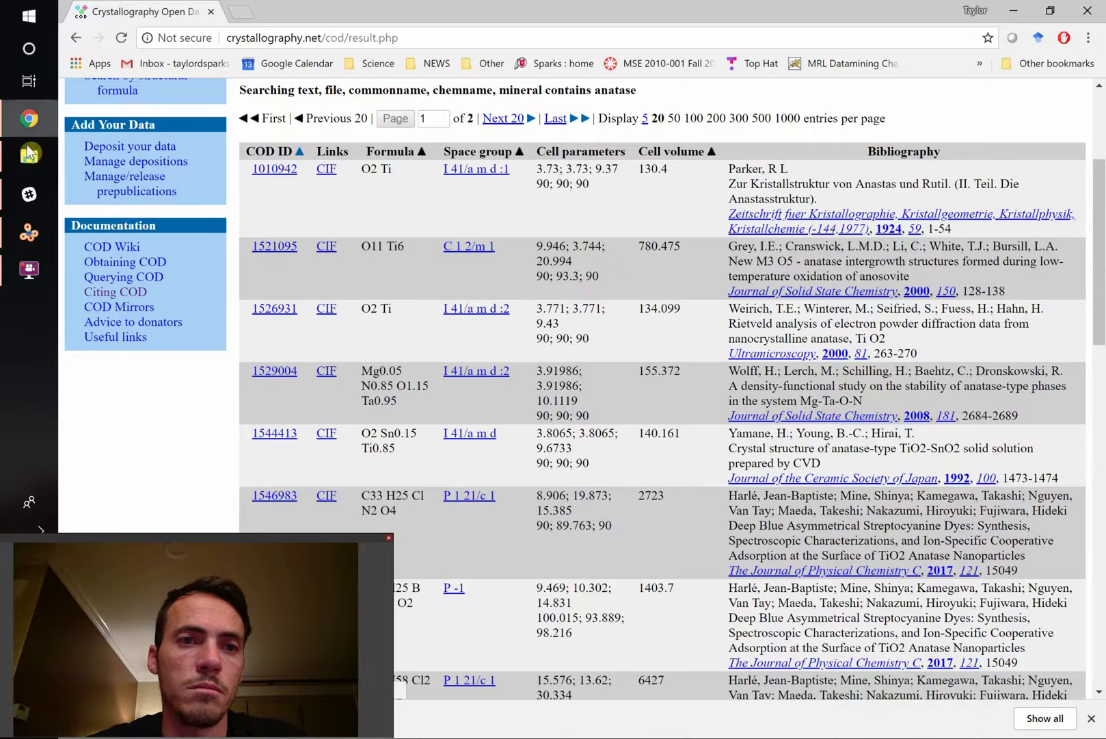
{"action": "left_click", "coordinate": [29, 162]}
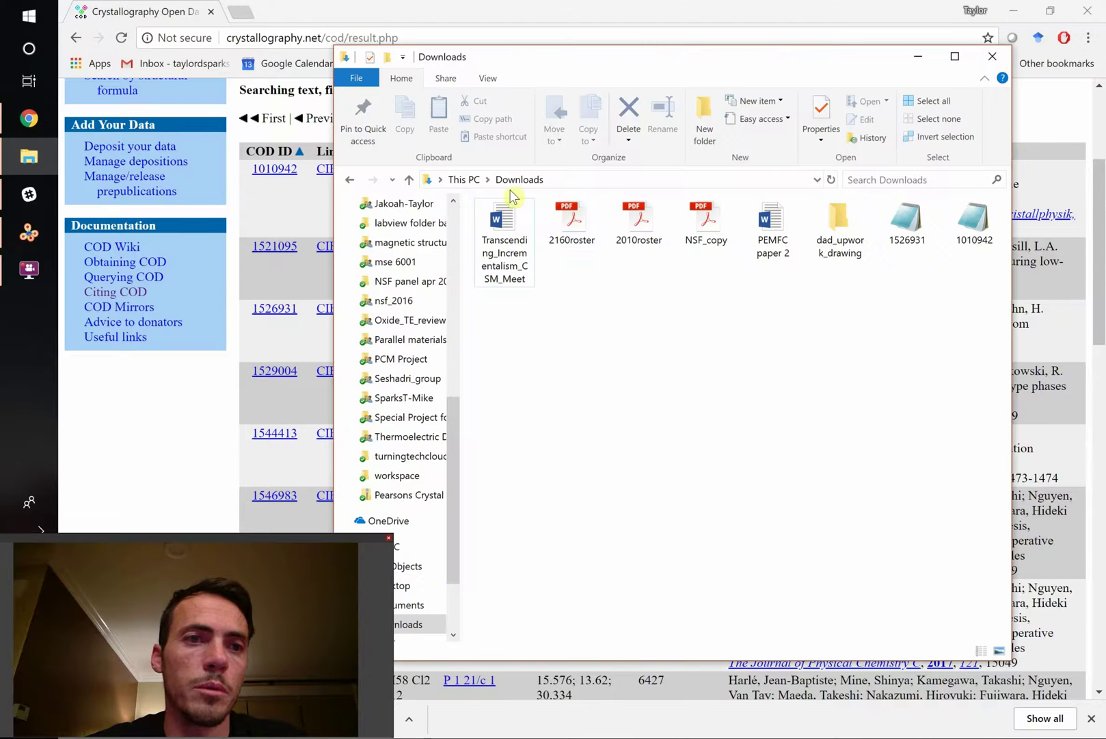
{"action": "double_click", "coordinate": [972, 230]}
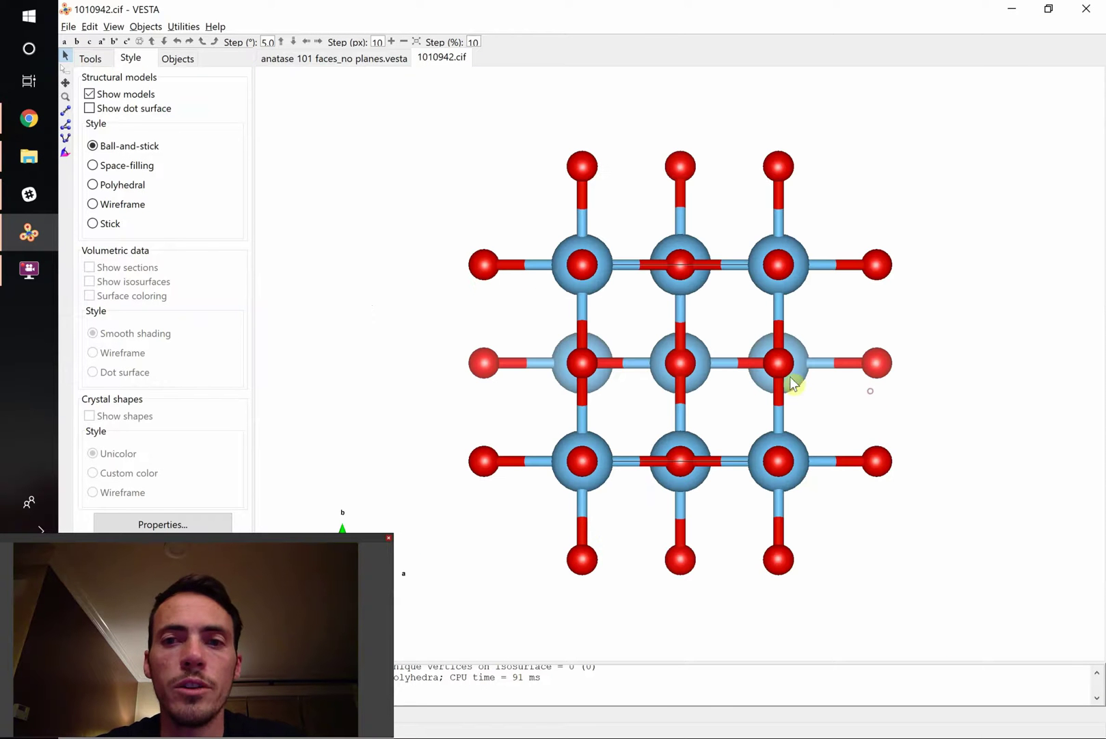
Rotate the 1010942 unit cell, compare with the anatase 101 slab tab, and return to it.
{"action": "left_click_drag", "start_coordinate": [795, 383], "coordinate": [561, 331]}
{"action": "left_click", "coordinate": [328, 59]}
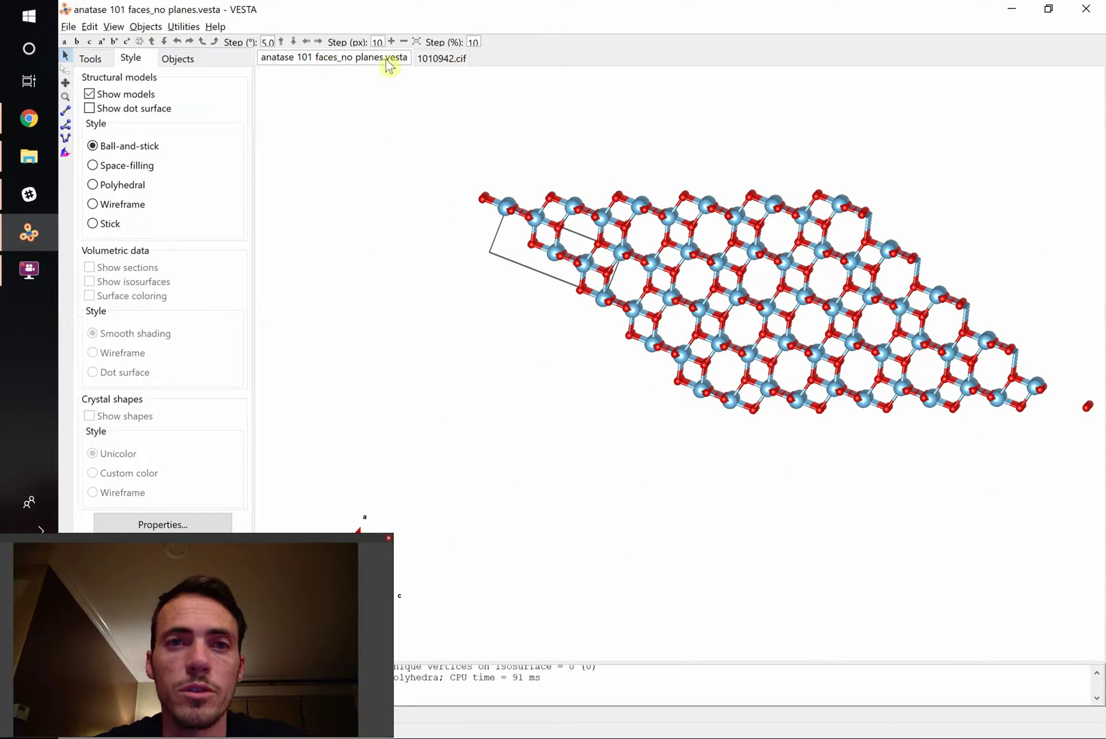
{"action": "left_click", "coordinate": [433, 60]}
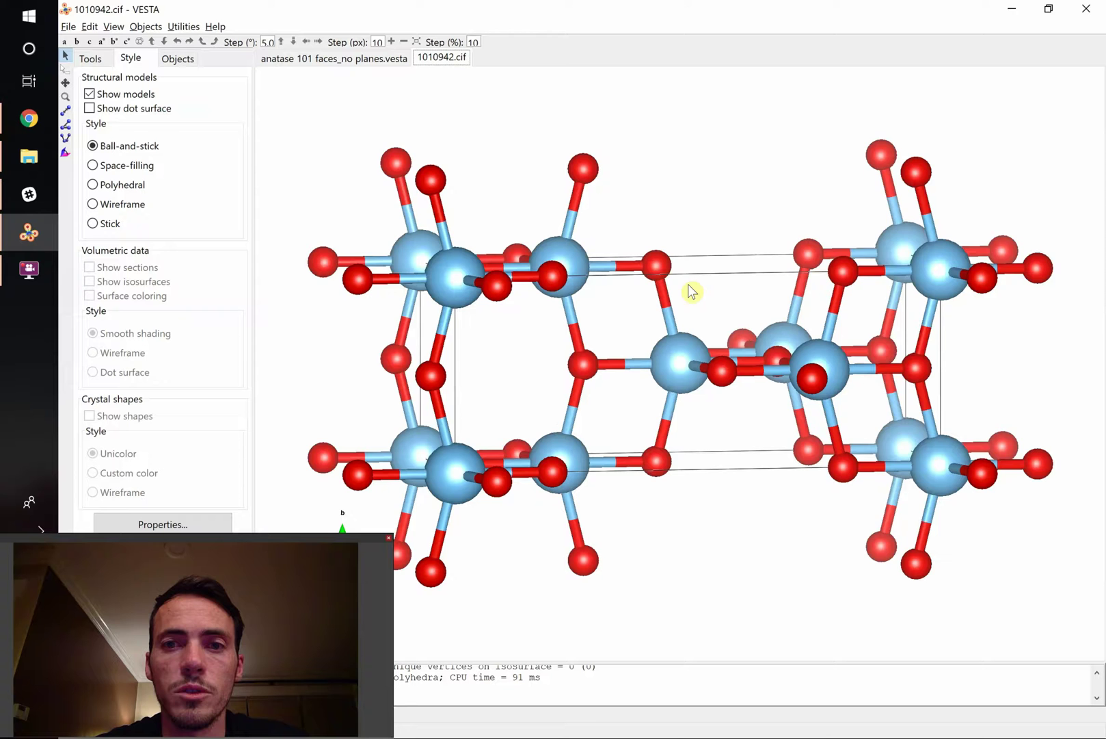
{"action": "left_click", "coordinate": [196, 540]}
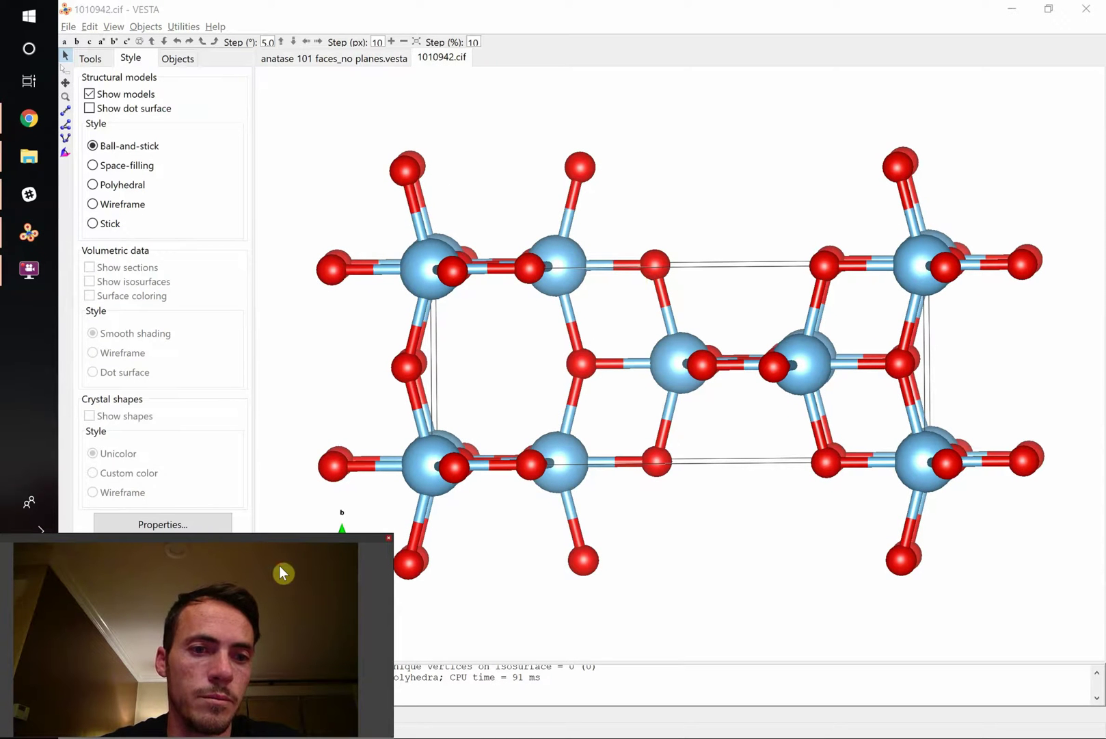
{"action": "left_click_drag", "start_coordinate": [240, 534], "coordinate": [239, 563]}
In the Boundary dialog, set the x and y ranges to -2 through 4.
{"action": "left_click", "coordinate": [127, 549]}
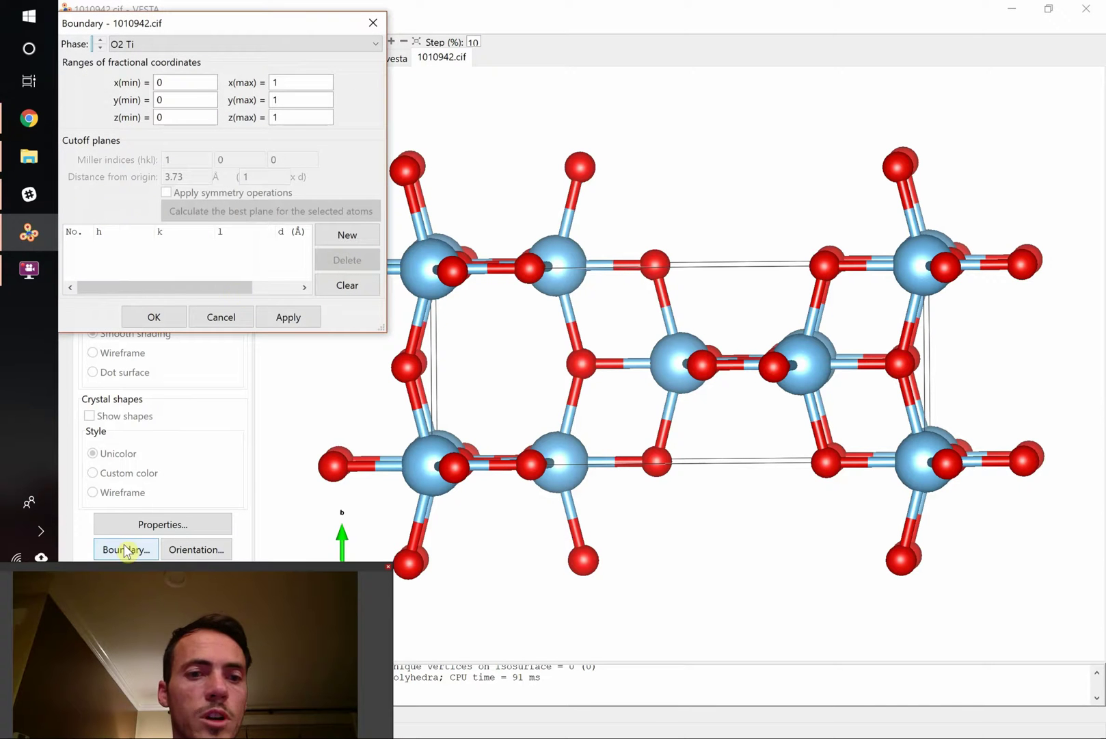
{"action": "double_click", "coordinate": [182, 82]}
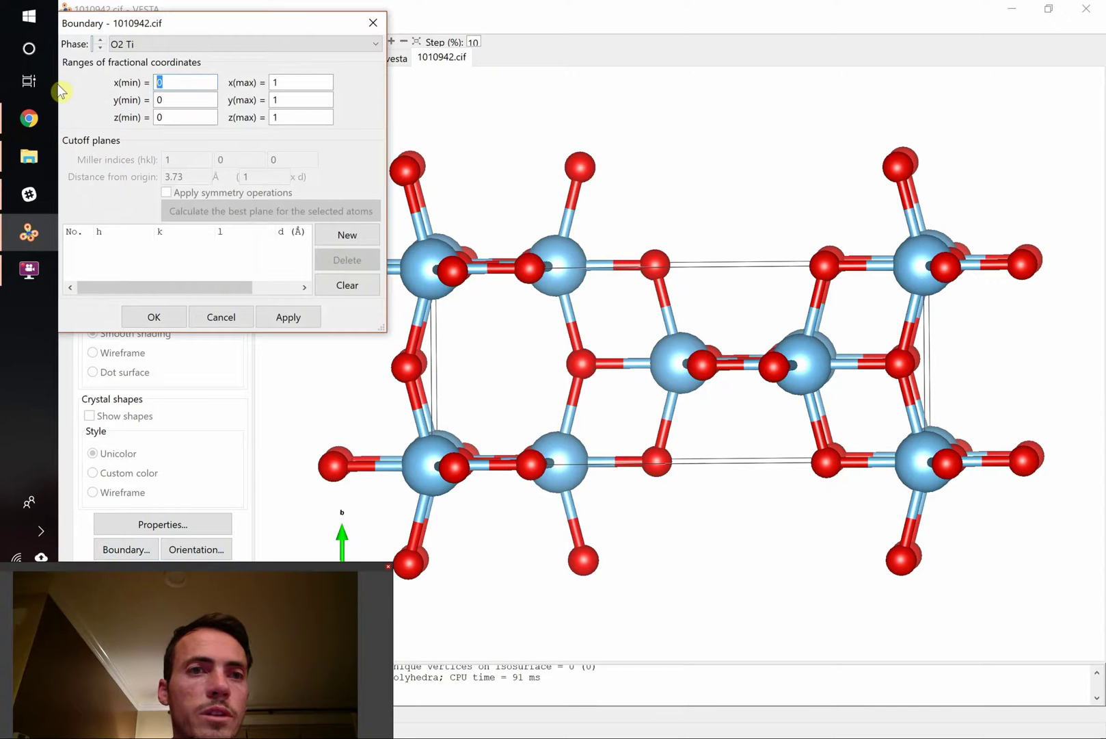
{"action": "type", "text": "-2"}
{"action": "key", "text": "Tab"}
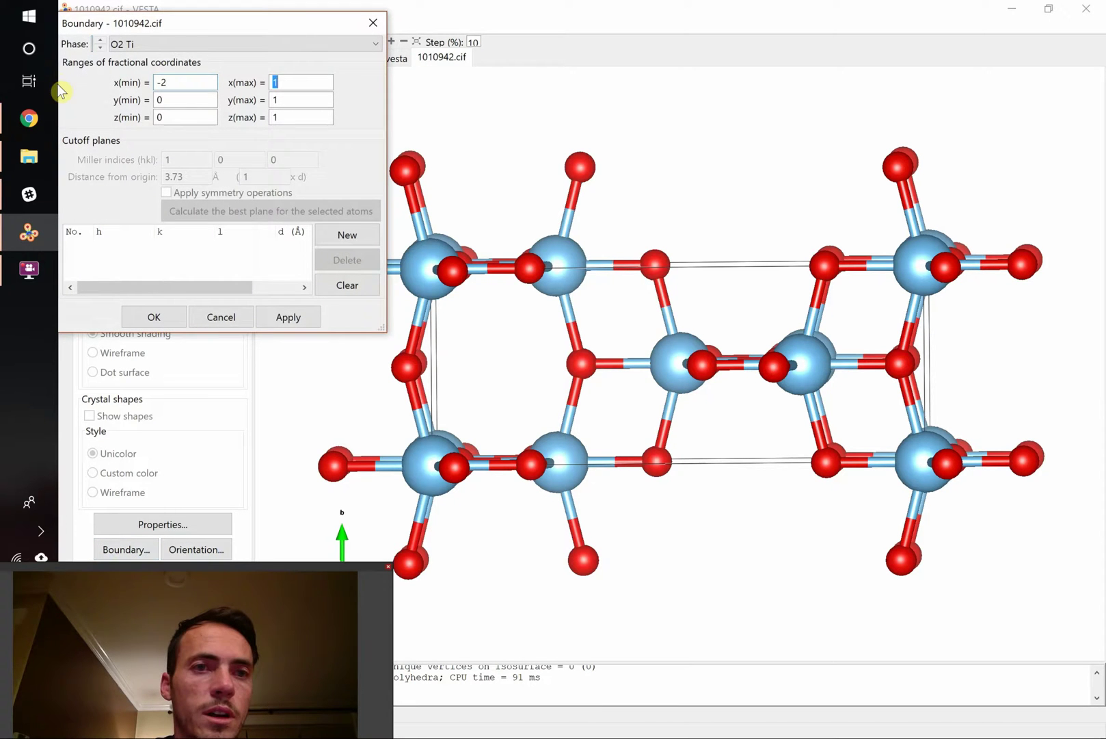
{"action": "type", "text": "-4"}
{"action": "type", "text": "-2"}
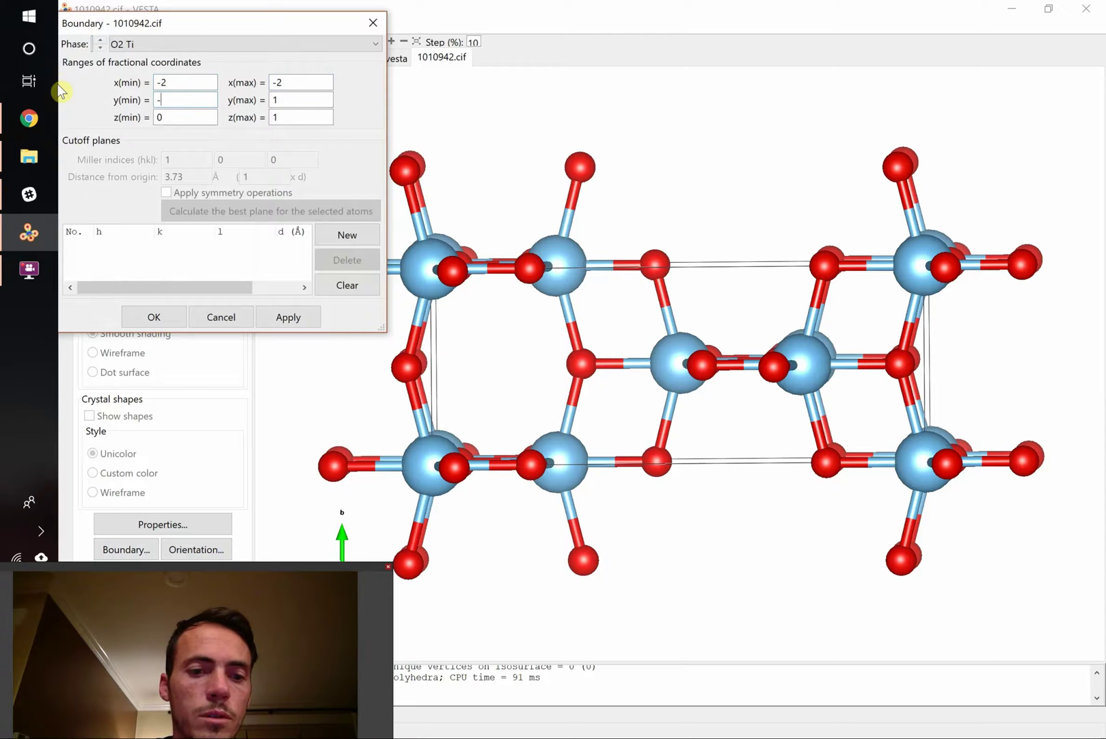
{"action": "key", "text": "Tab"}
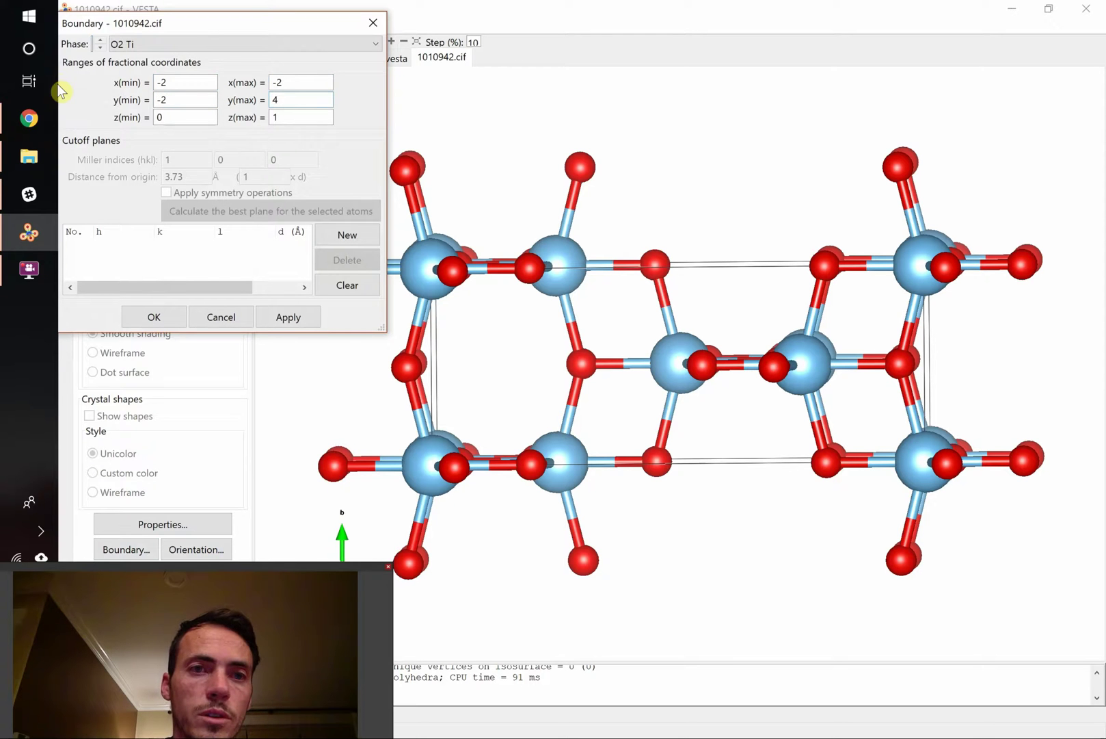
{"action": "type", "text": "4"}
{"action": "left_click_drag", "start_coordinate": [280, 82], "coordinate": [263, 89]}
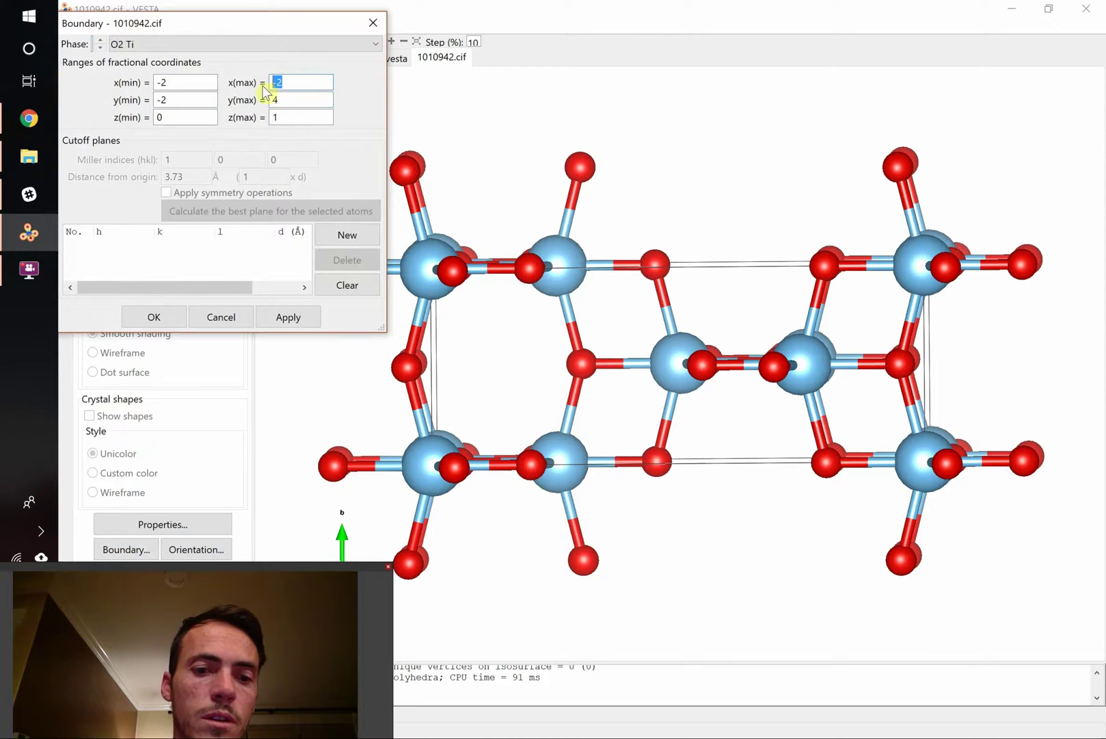
{"action": "type", "text": "4"}
Set the z range to -2 through 5 and apply the enlarged boundary.
{"action": "double_click", "coordinate": [177, 116]}
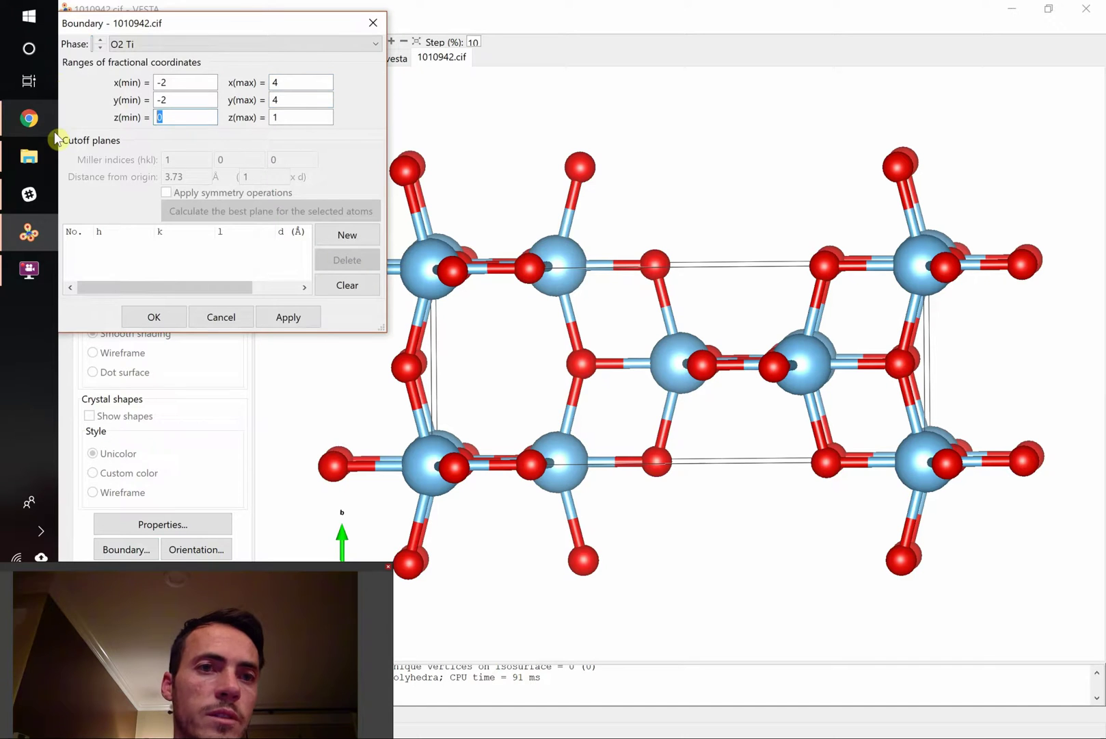
{"action": "type", "text": "-2"}
{"action": "key", "text": "Tab"}
{"action": "type", "text": "5"}
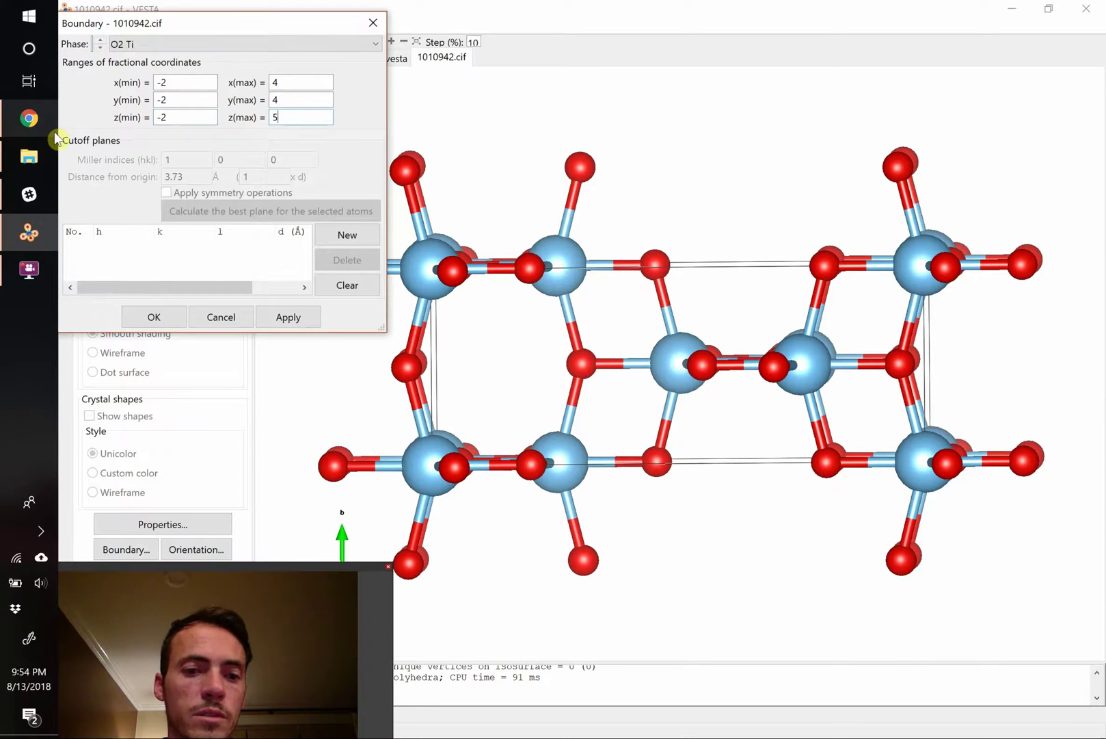
{"action": "left_click", "coordinate": [296, 318]}
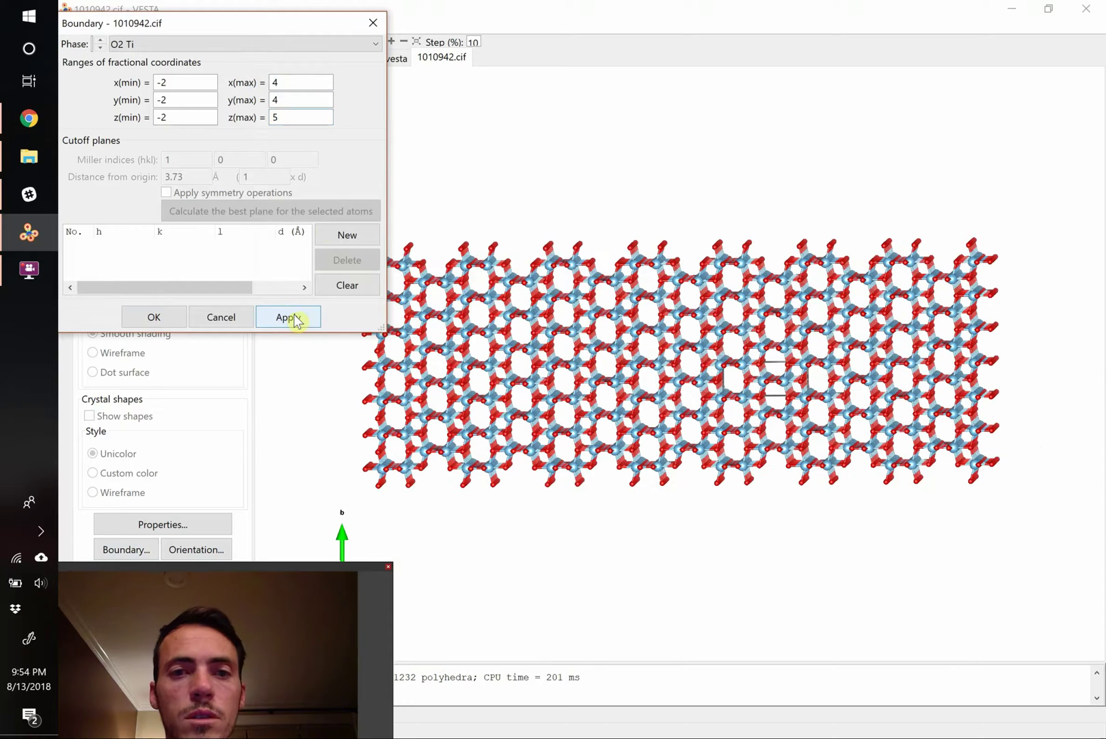
Close the Boundary dialog, view the slab along the b axis, and open the Edit menu.
{"action": "left_click", "coordinate": [373, 22]}
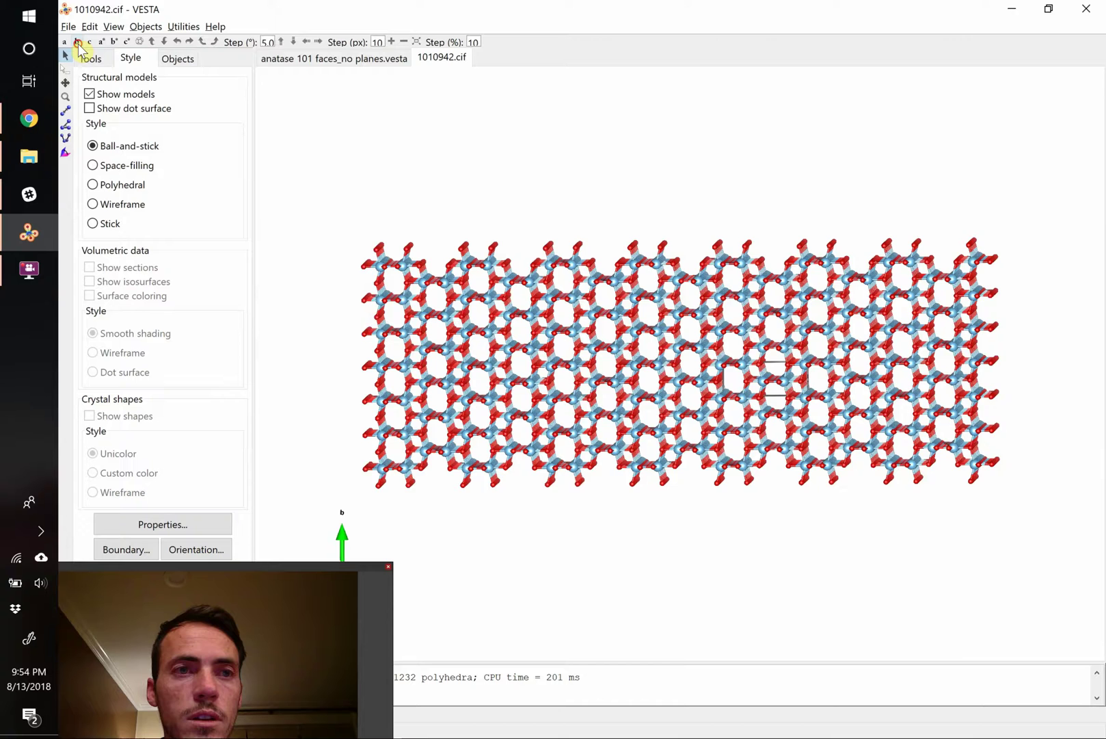
{"action": "left_click", "coordinate": [78, 42]}
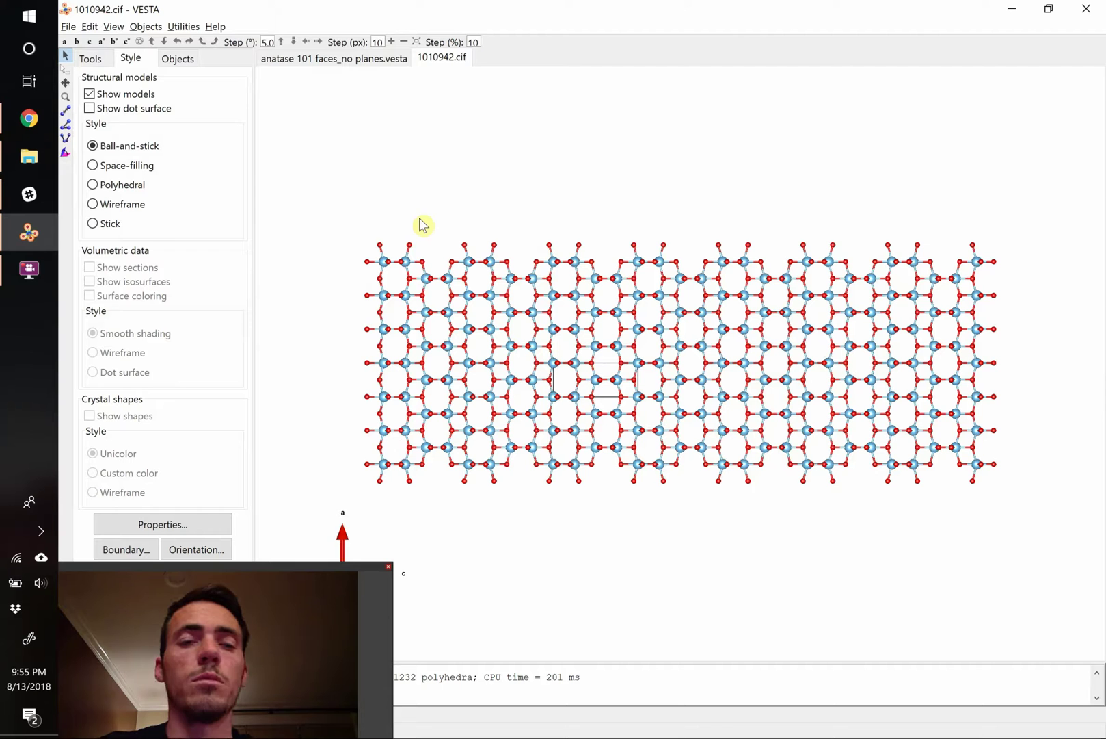
{"action": "left_click", "coordinate": [90, 30]}
Add a new (1 0 1) lattice plane at 1 × d (3.46551 Å) and move the dialog aside.
{"action": "left_click", "coordinate": [149, 123]}
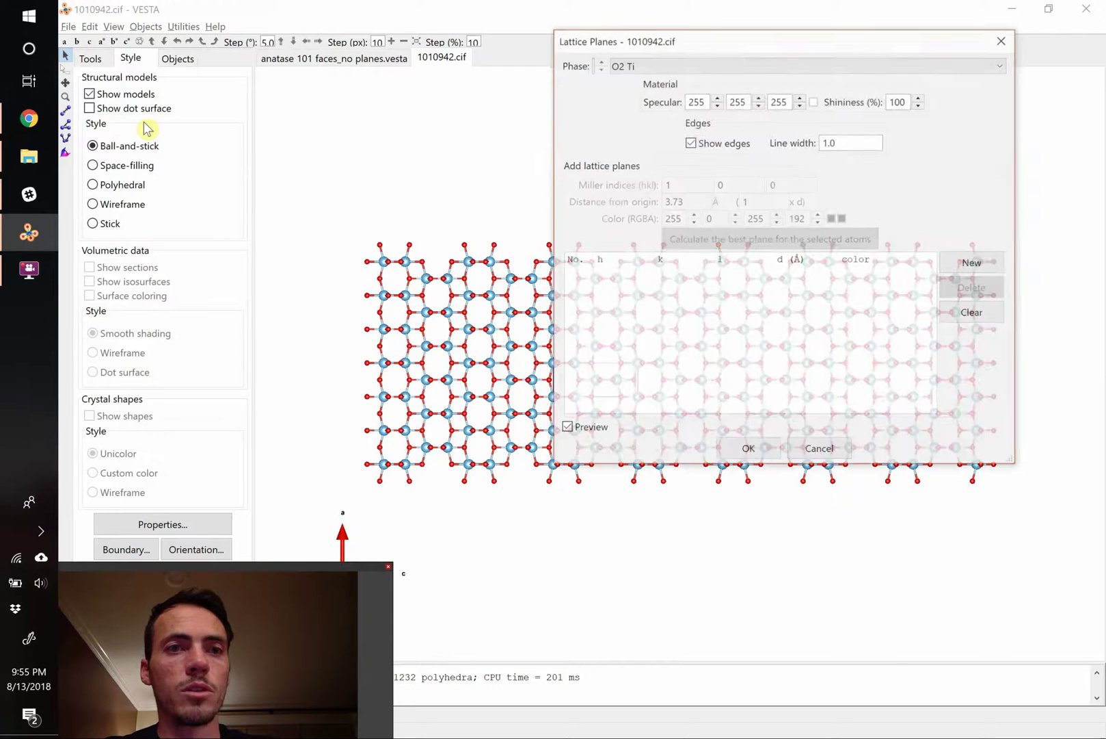
{"action": "left_click", "coordinate": [977, 270]}
{"action": "left_click_drag", "start_coordinate": [794, 185], "coordinate": [738, 186]}
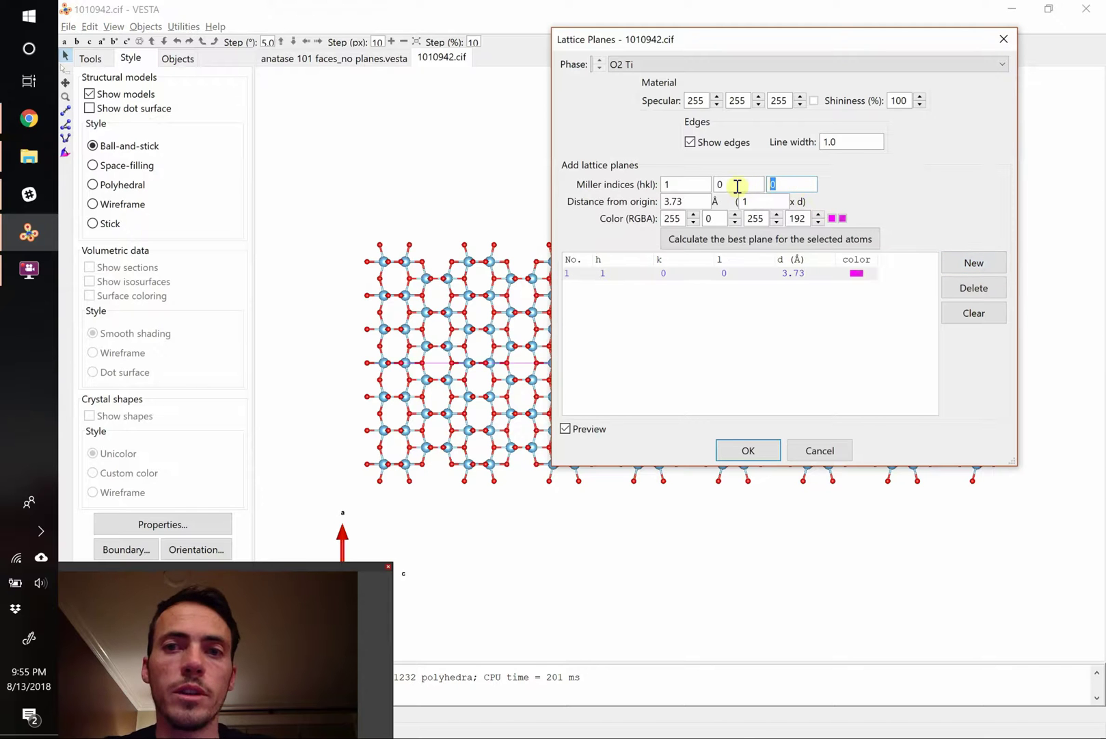
{"action": "double_click", "coordinate": [780, 203]}
{"action": "type", "text": "1"}
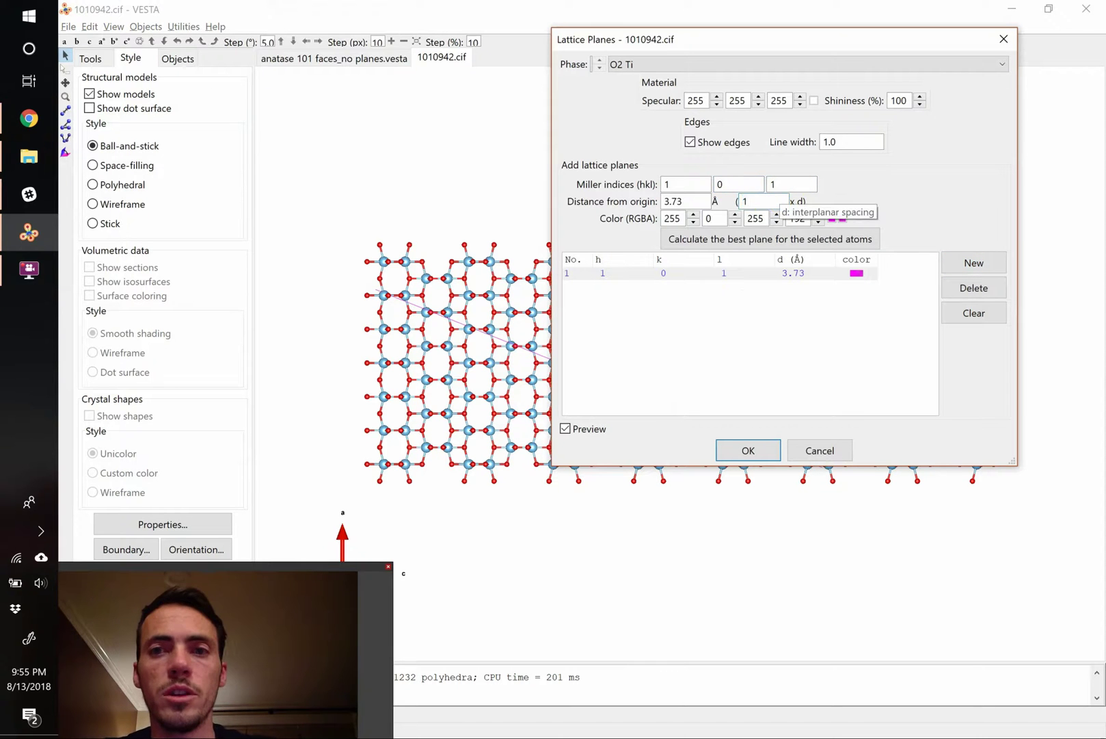
{"action": "left_click", "coordinate": [686, 204]}
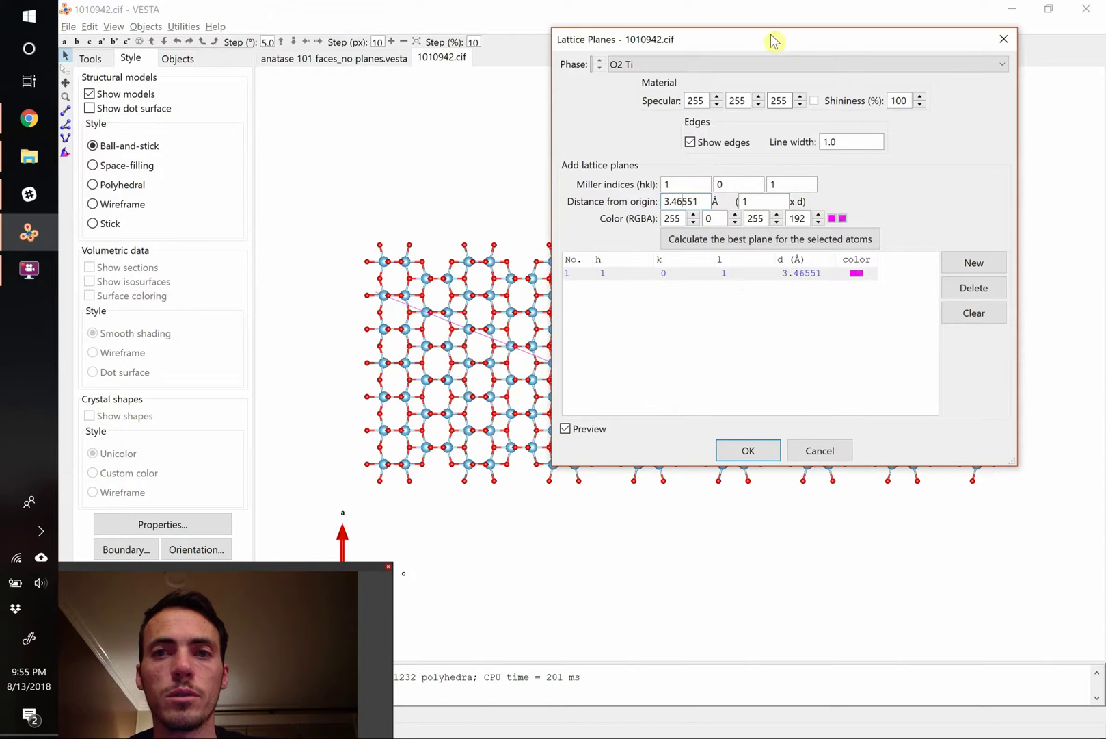
{"action": "left_click_drag", "start_coordinate": [773, 41], "coordinate": [322, 31]}
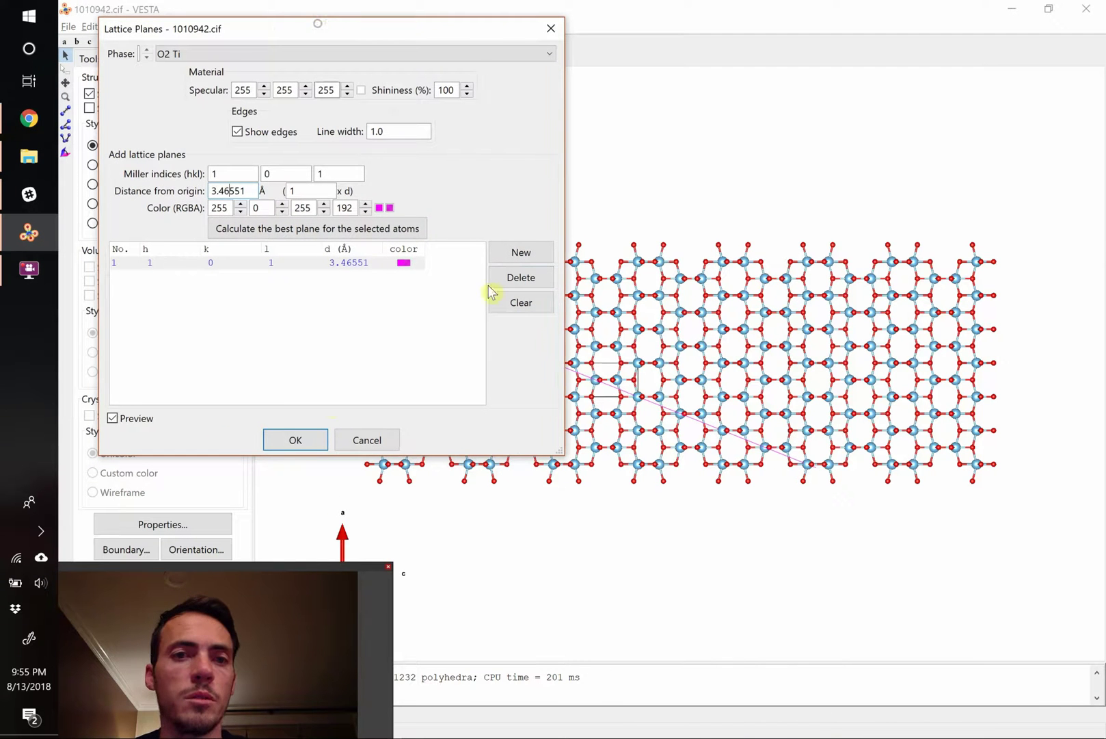
Confirm the (1 0 1) plane, rotate to inspect it, then return to the view along b.
{"action": "left_click", "coordinate": [295, 440]}
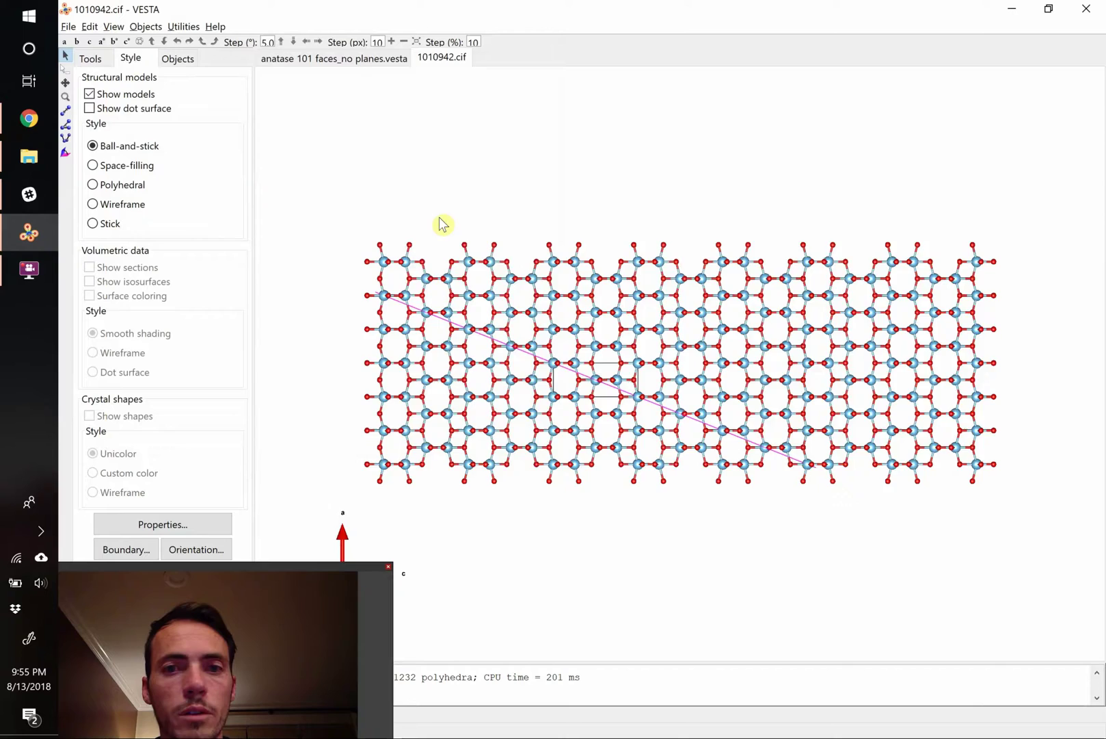
{"action": "left_click_drag", "start_coordinate": [441, 224], "coordinate": [466, 195]}
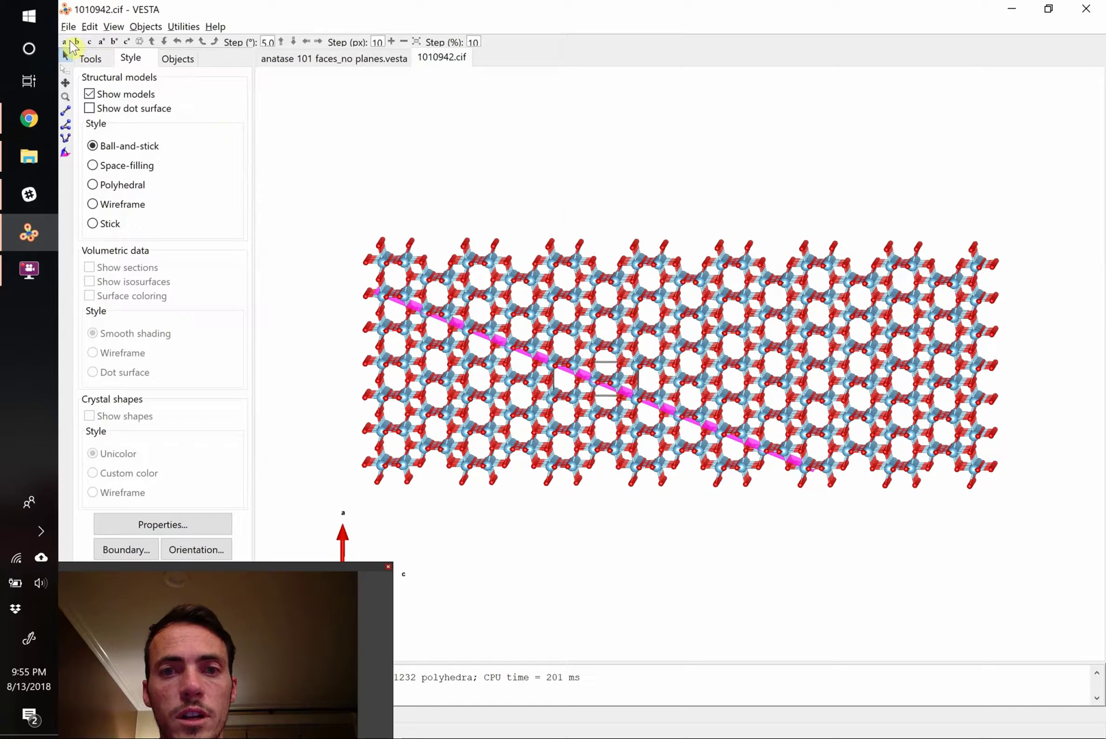
{"action": "left_click", "coordinate": [77, 42]}
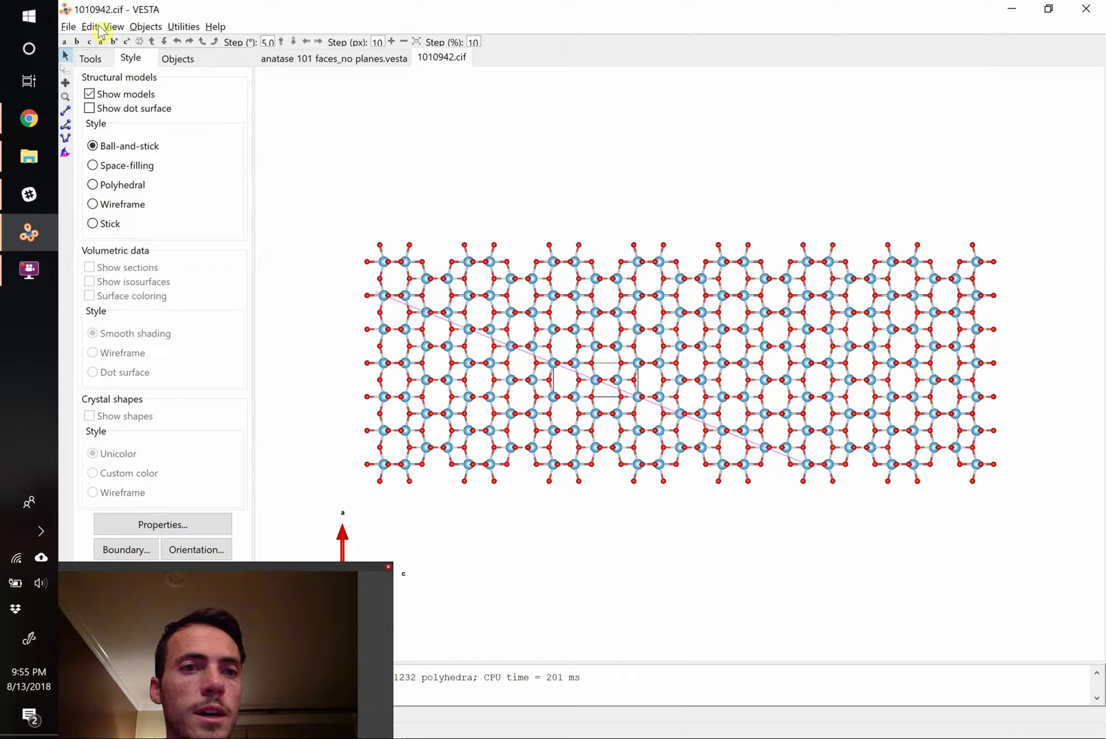
{"action": "left_click", "coordinate": [90, 28]}
Add a second (1 0 1) plane at 6 × d (20.7931 Å).
{"action": "left_click", "coordinate": [125, 124]}
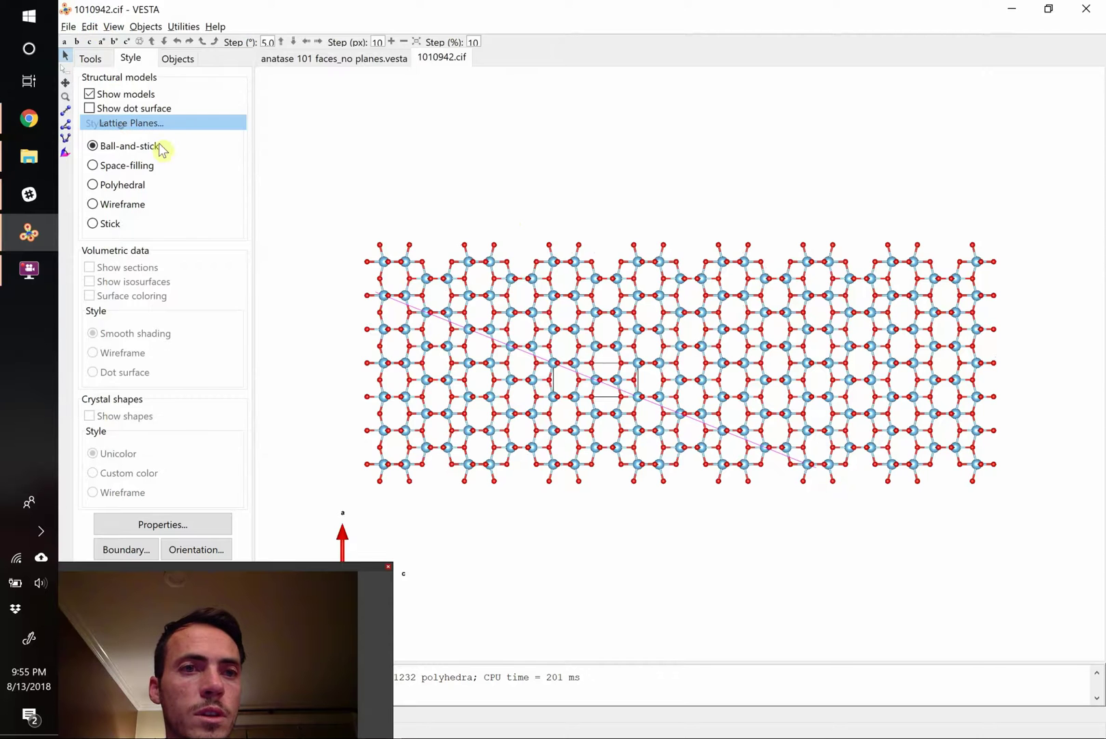
{"action": "double_click", "coordinate": [397, 267]}
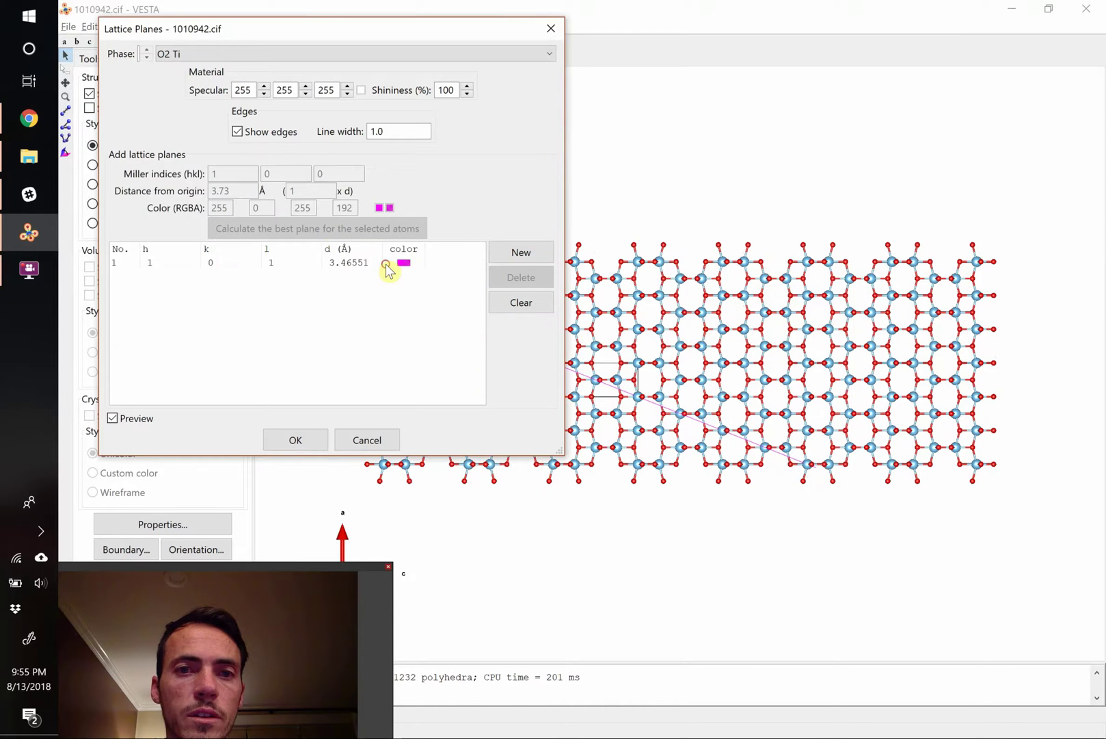
{"action": "left_click", "coordinate": [225, 10]}
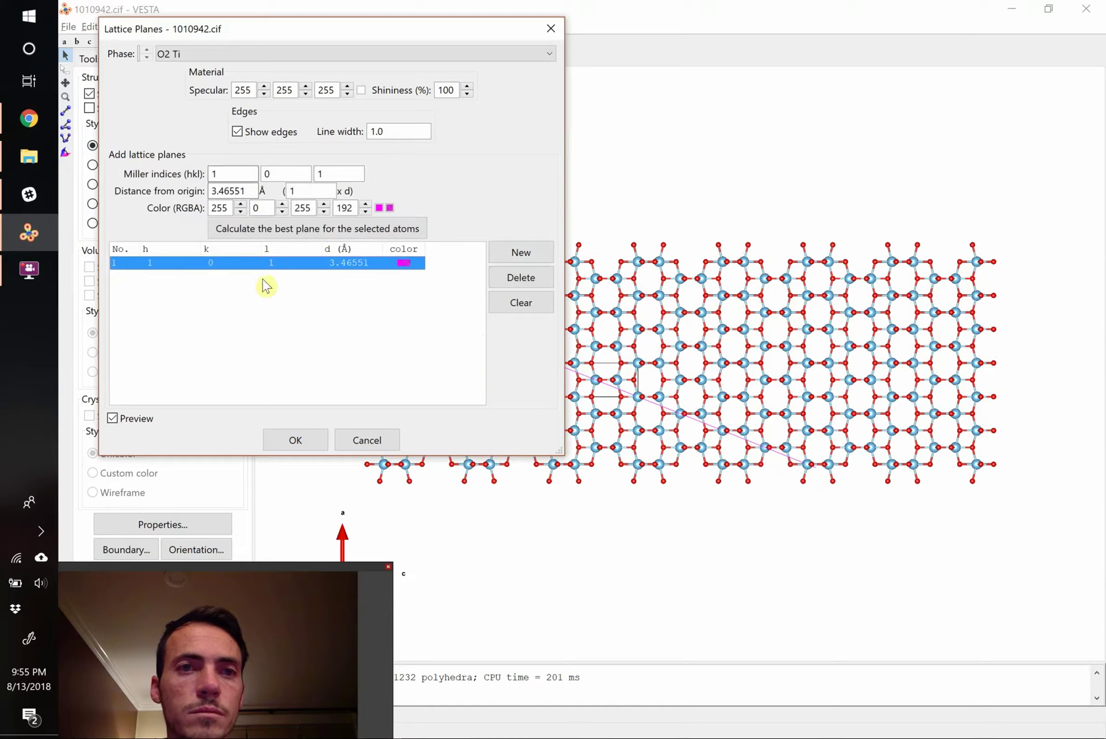
{"action": "left_click", "coordinate": [520, 253]}
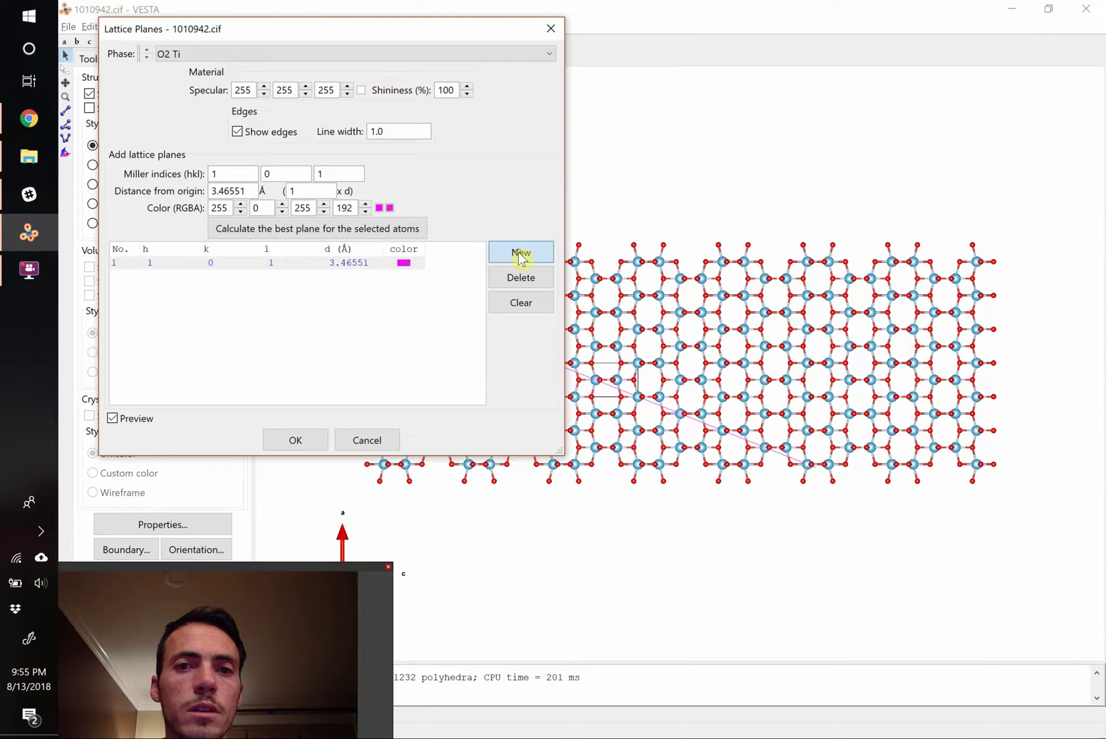
{"action": "double_click", "coordinate": [319, 190]}
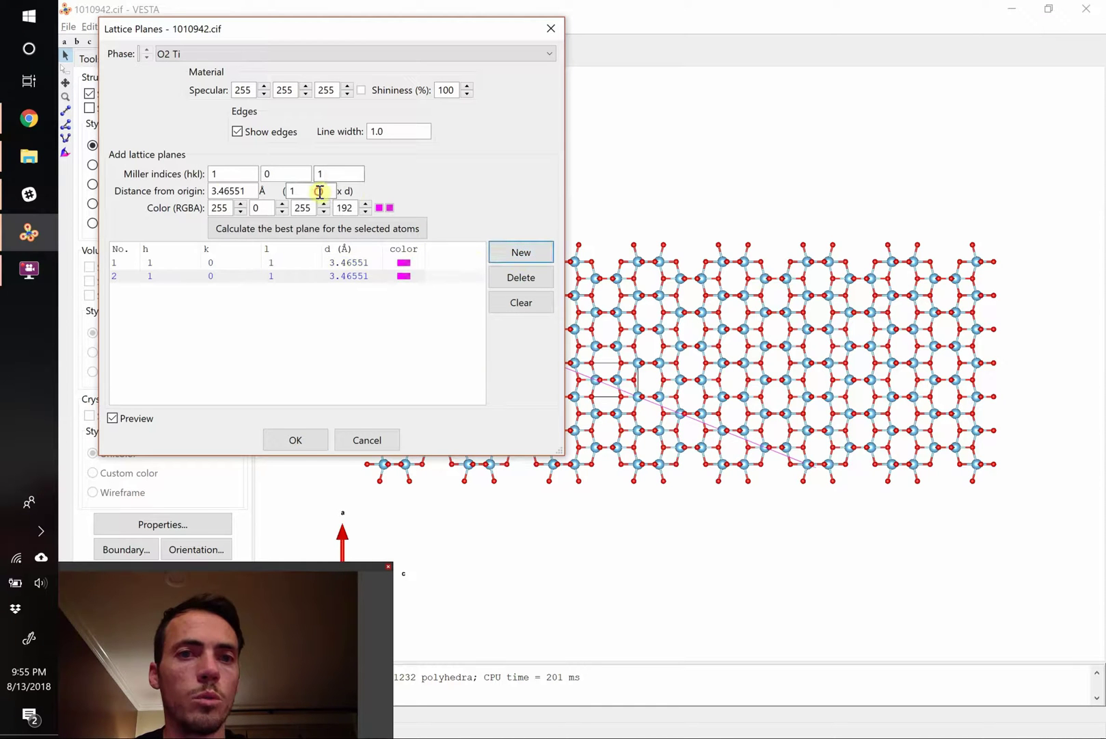
{"action": "type", "text": "6"}
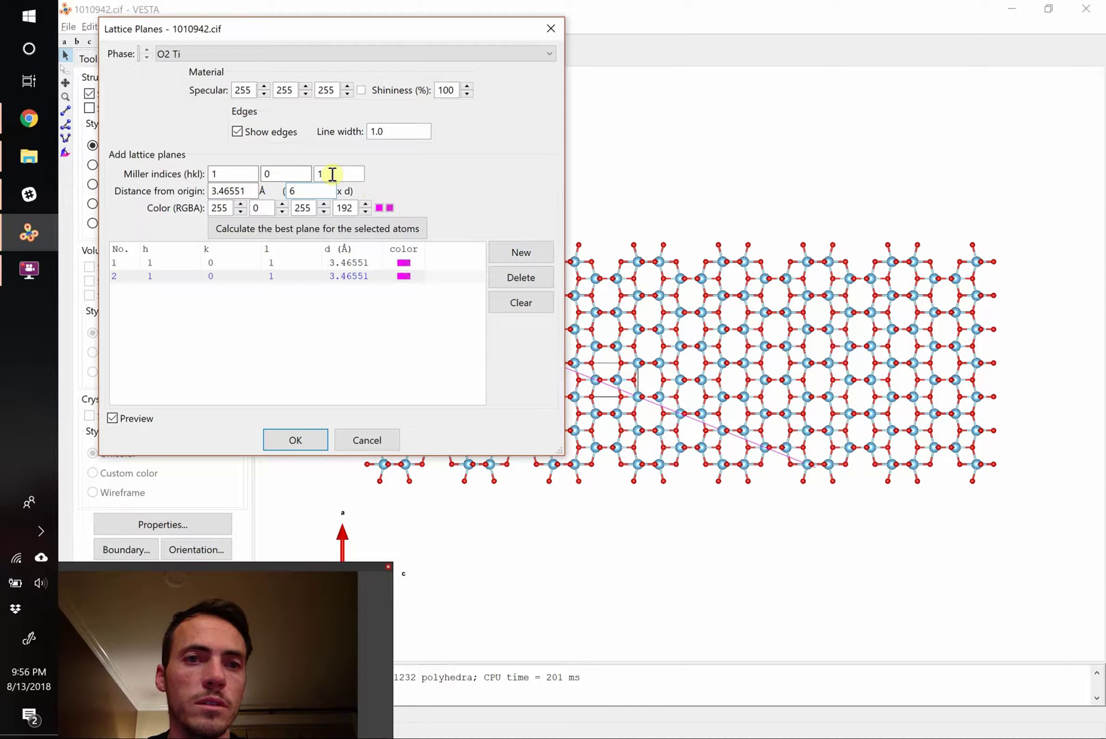
{"action": "left_click", "coordinate": [335, 174]}
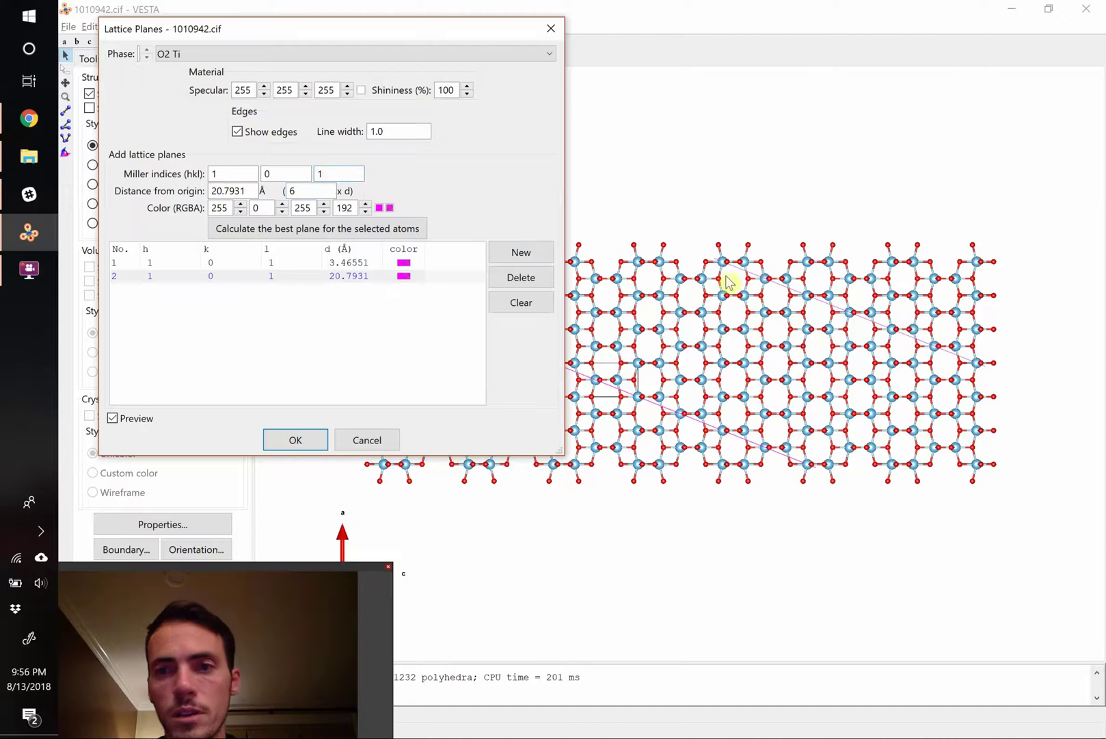
Add a (1 0 -1) plane at 1 × d (3.46551 Å).
{"action": "left_click", "coordinate": [518, 251]}
{"action": "left_click", "coordinate": [321, 174]}
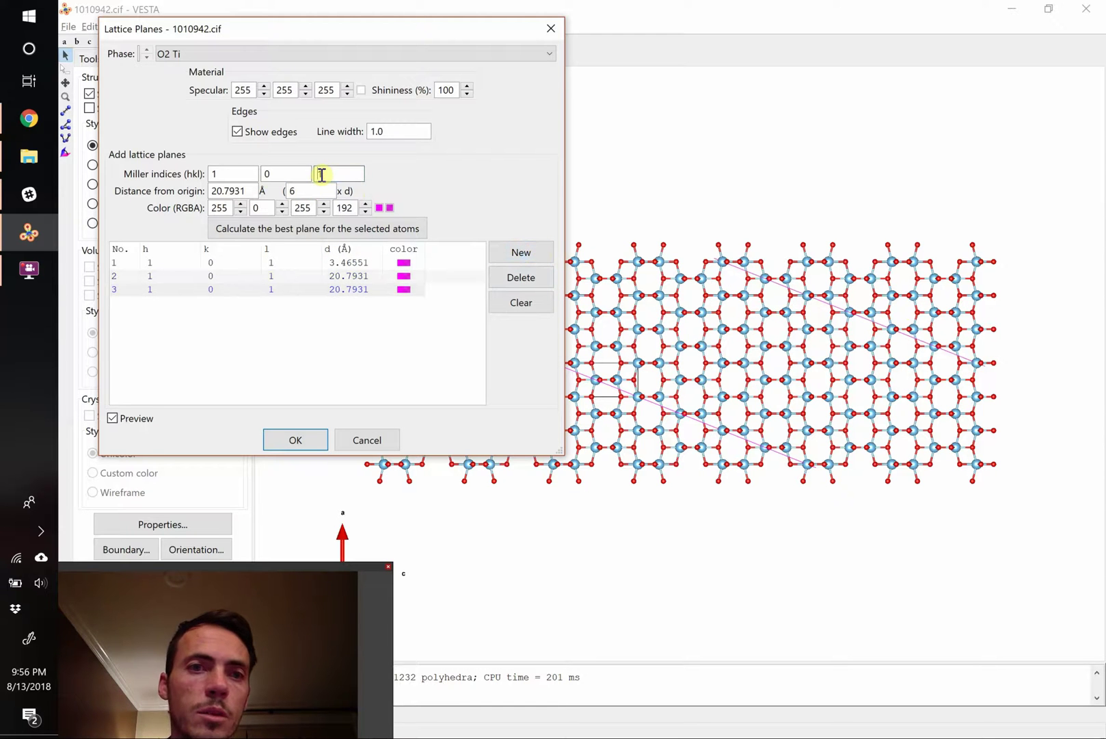
{"action": "type", "text": "-"}
{"action": "left_click", "coordinate": [280, 174]}
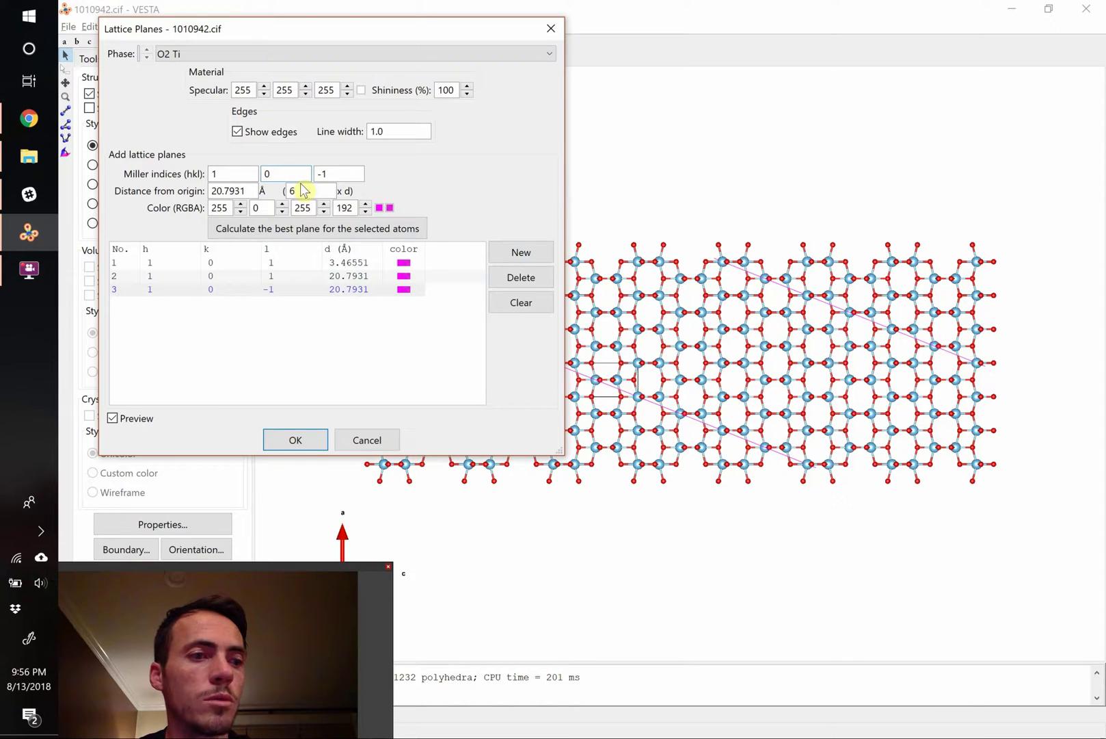
{"action": "left_click", "coordinate": [293, 189]}
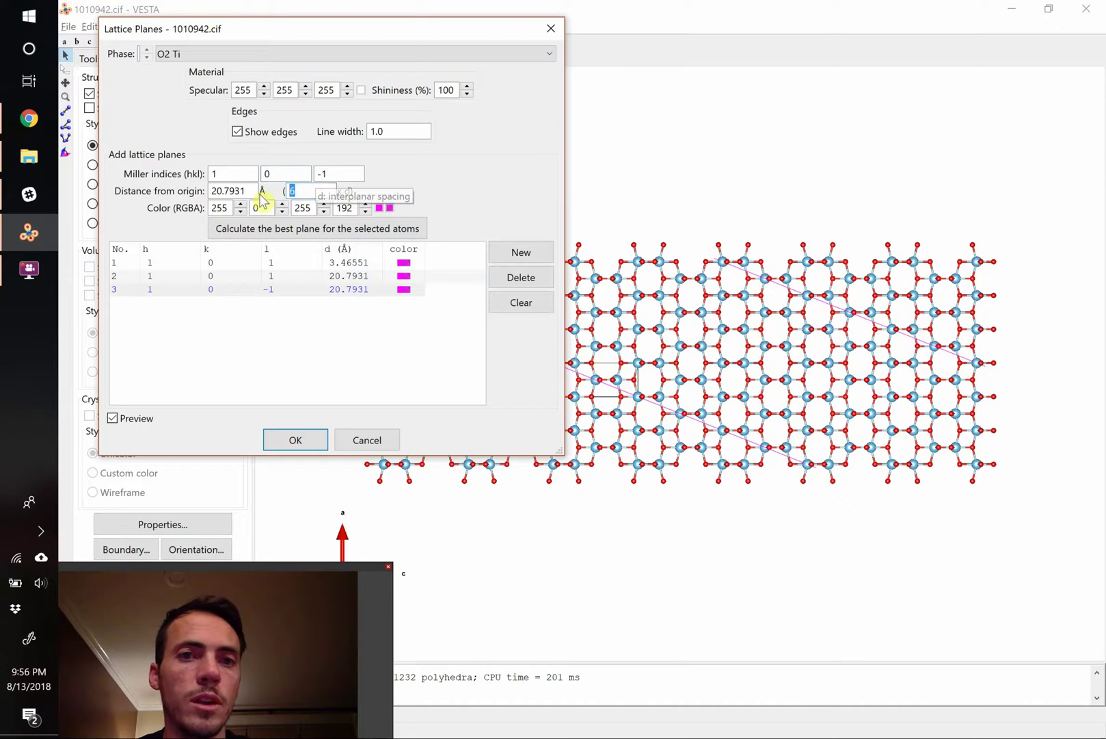
{"action": "type", "text": "1"}
{"action": "left_click", "coordinate": [272, 172]}
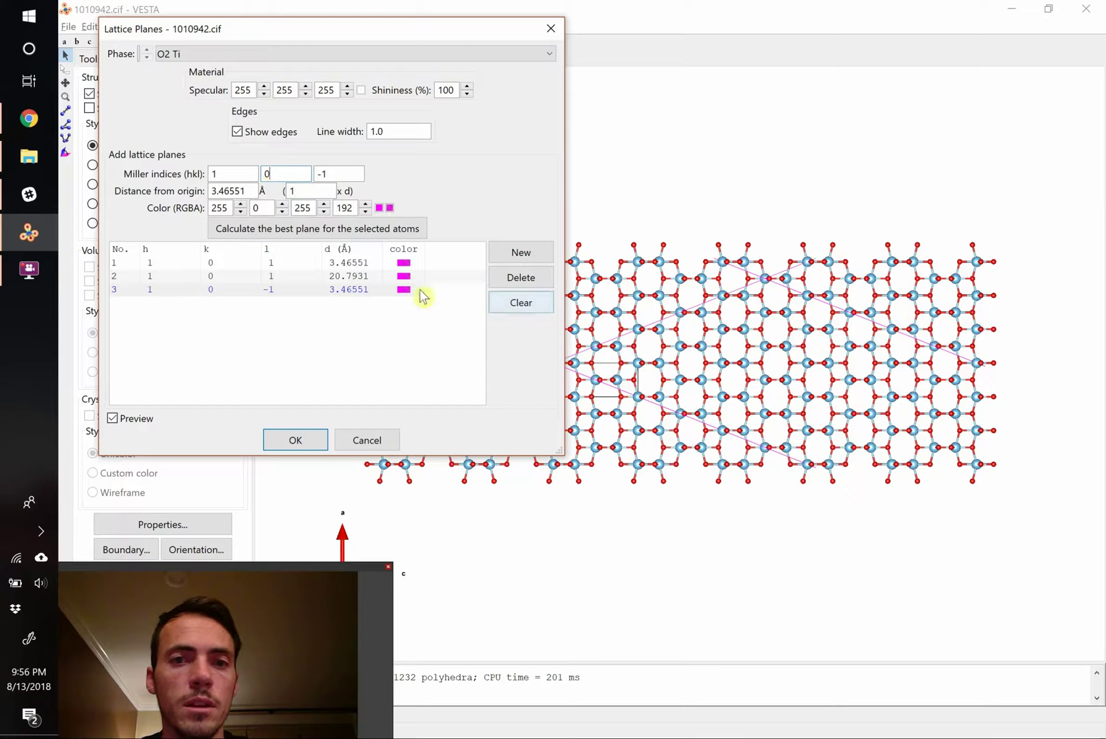
Add another (1 0 -1) plane at -3 × d (-10.3965 Å) and confirm all four planes.
{"action": "left_click", "coordinate": [320, 277]}
{"action": "left_click", "coordinate": [321, 289]}
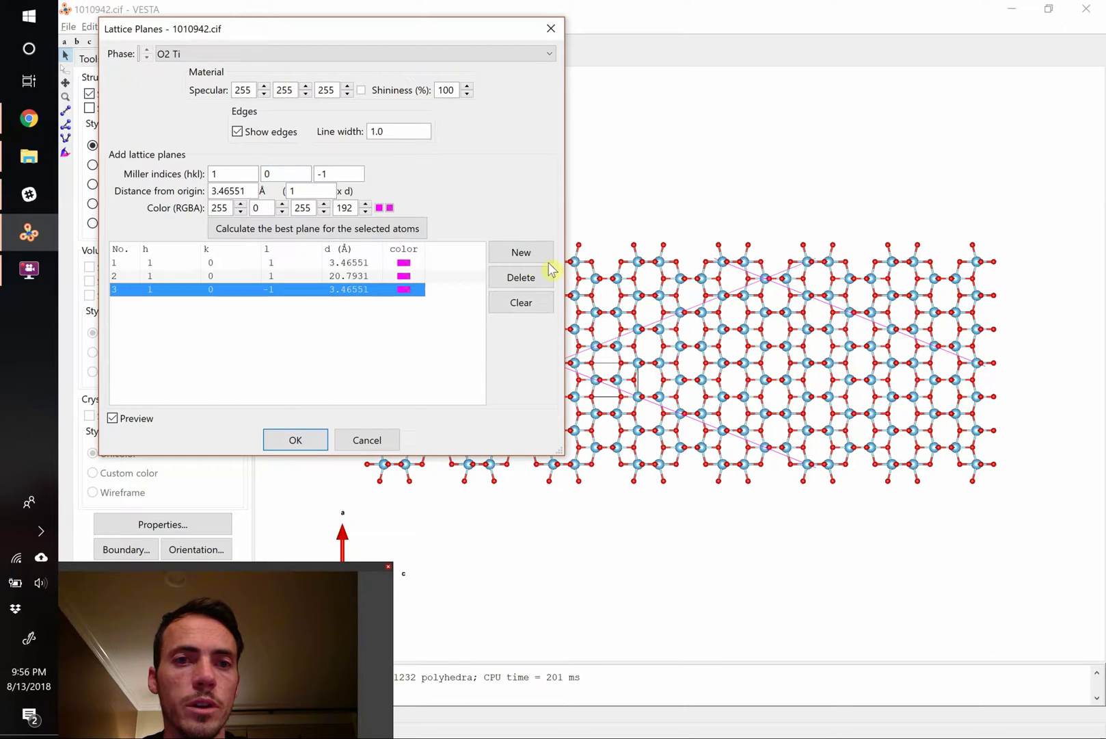
{"action": "left_click", "coordinate": [514, 254]}
{"action": "double_click", "coordinate": [300, 190]}
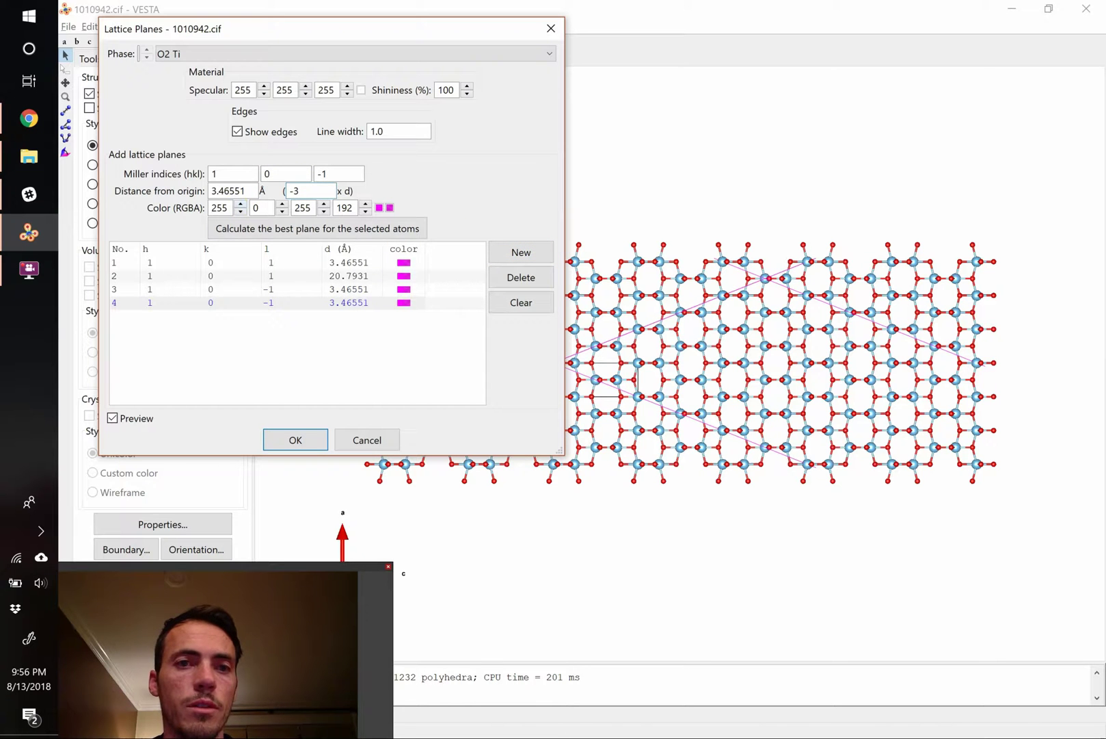
{"action": "left_click", "coordinate": [229, 194]}
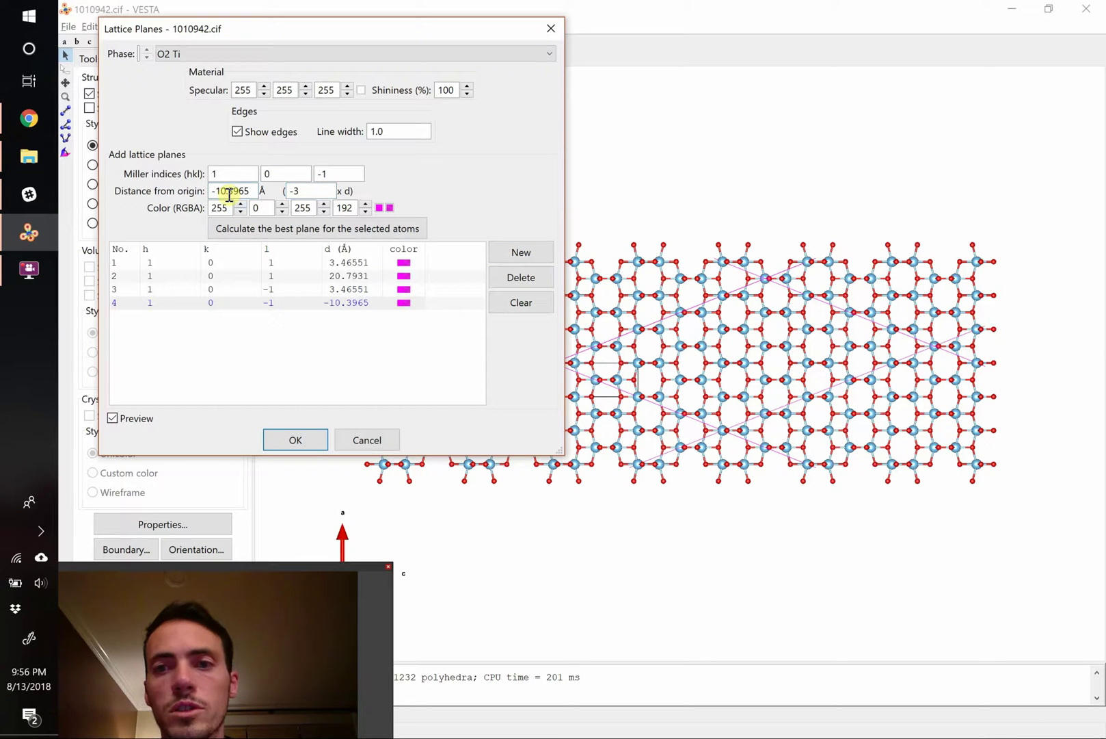
{"action": "left_click", "coordinate": [293, 441]}
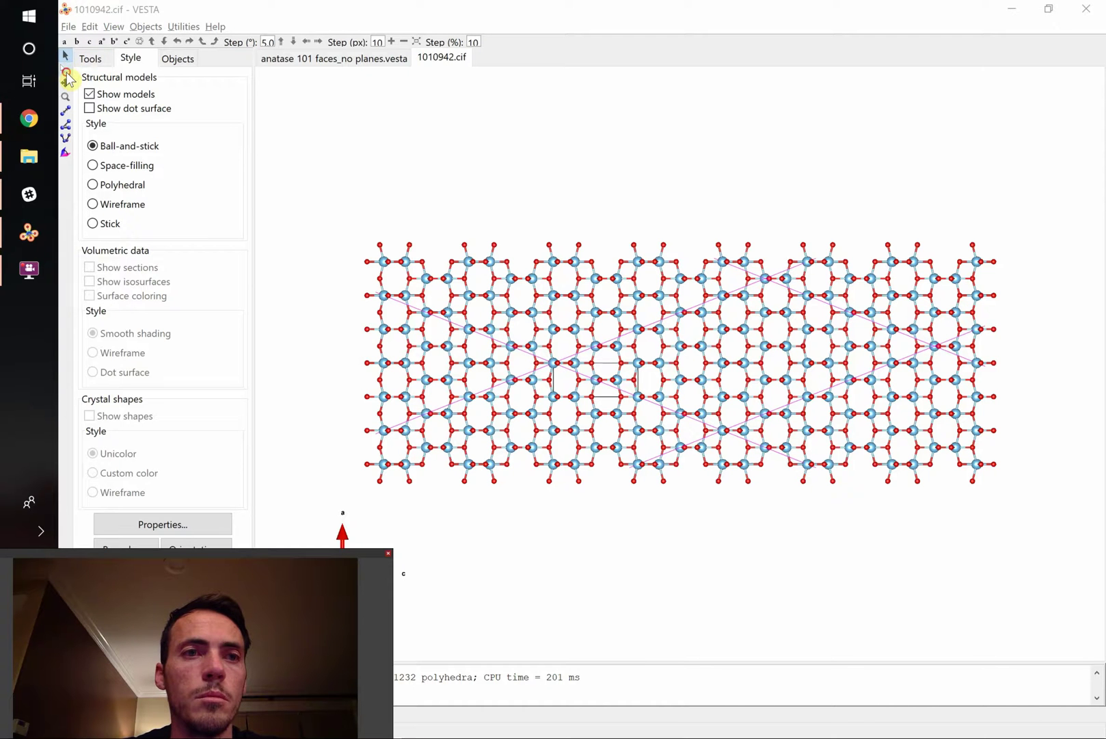
Tilt the slab slightly to show its four planes in depth, then return to the axis view.
{"action": "left_click", "coordinate": [67, 71]}
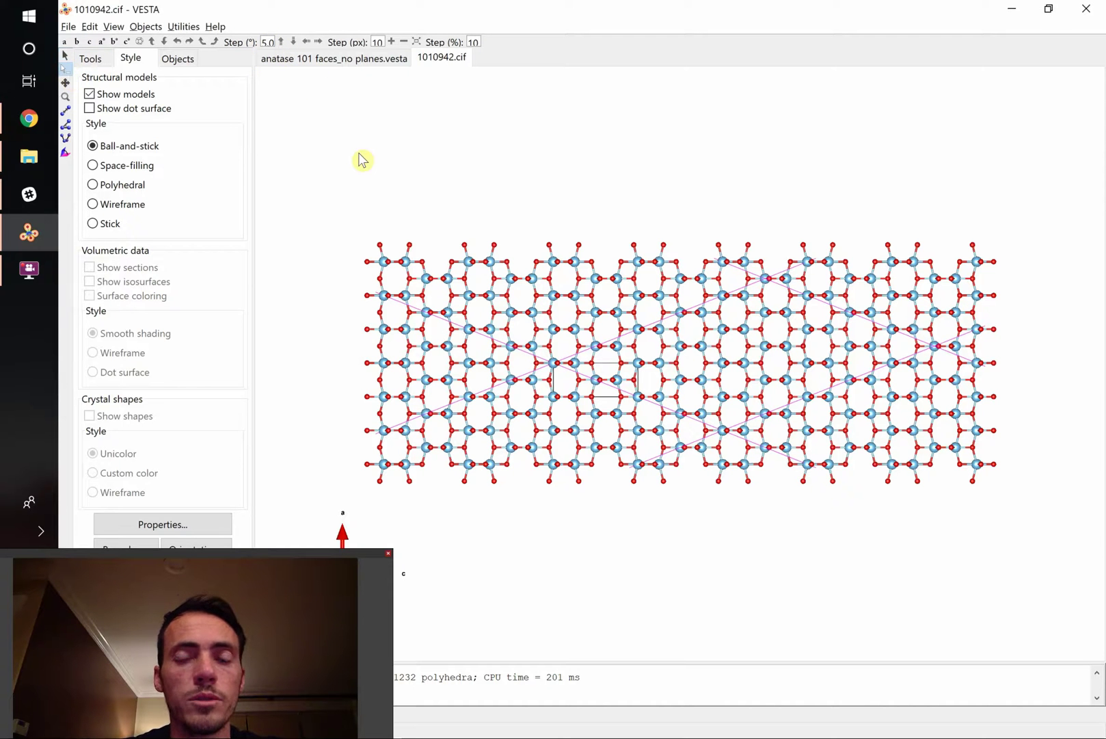
{"action": "left_click", "coordinate": [67, 55]}
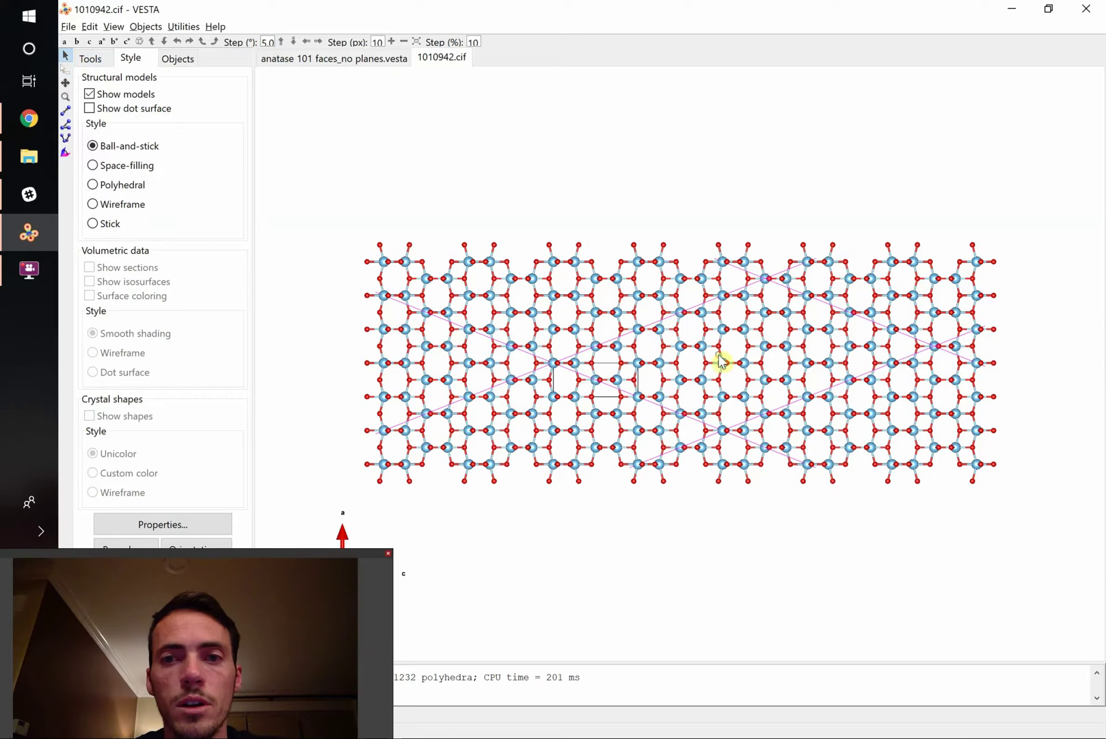
{"action": "left_click_drag", "start_coordinate": [721, 363], "coordinate": [745, 336]}
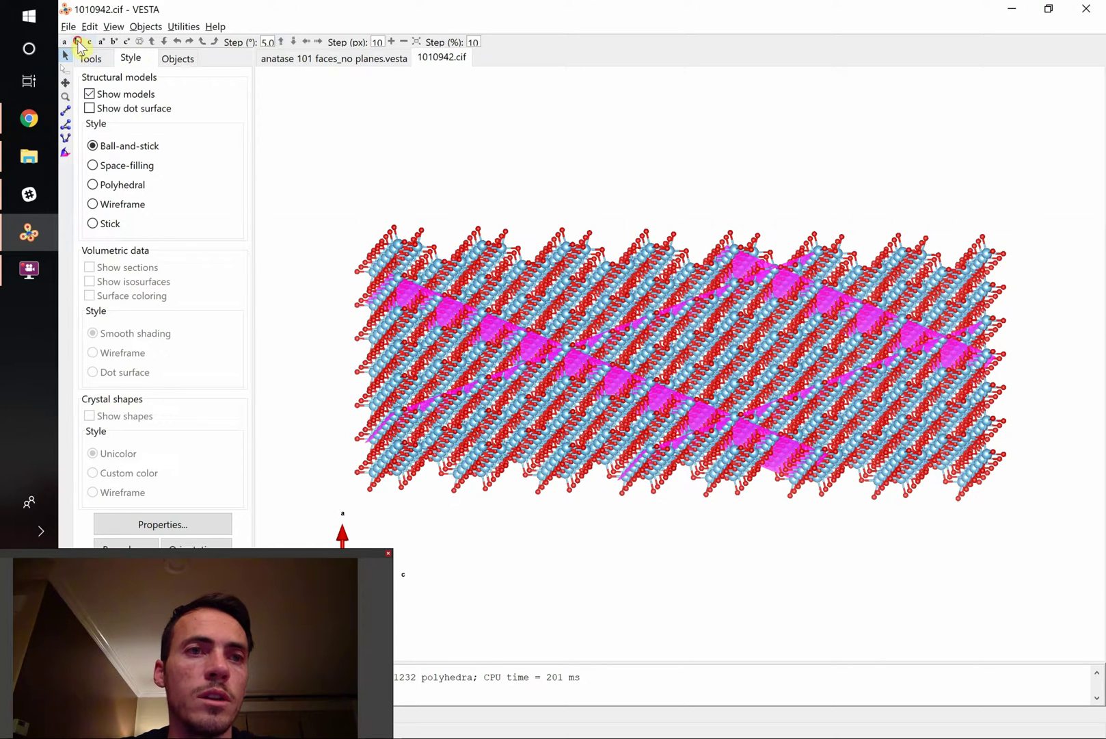
{"action": "left_click", "coordinate": [77, 41]}
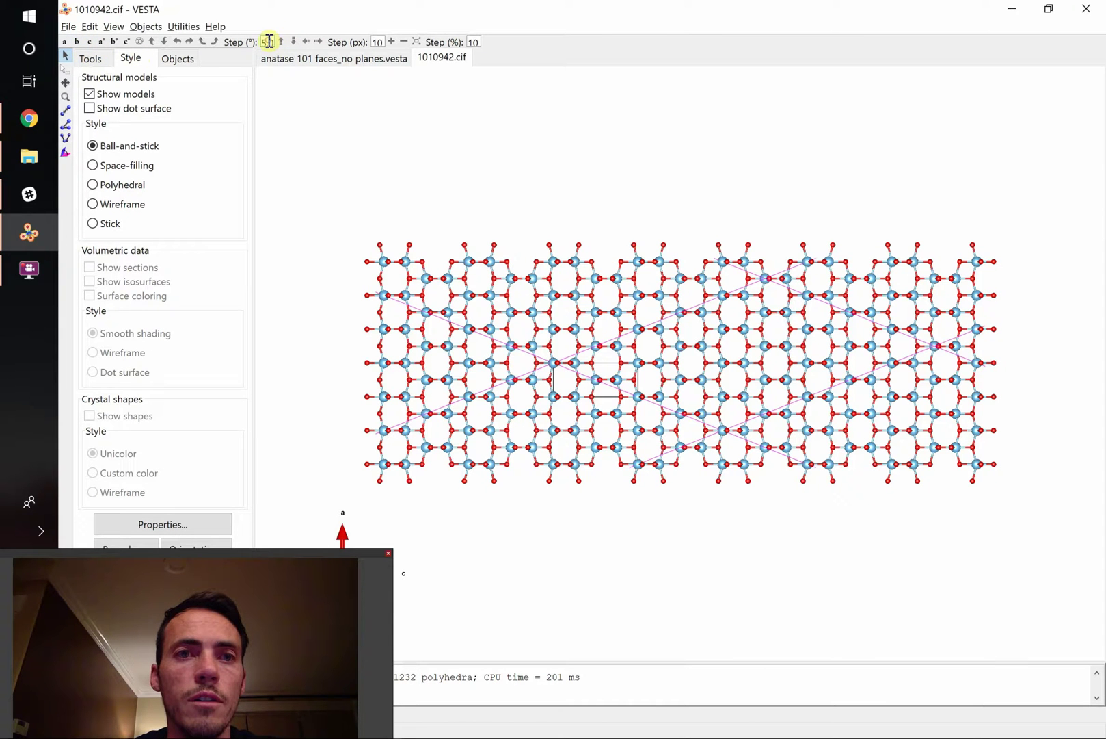
Turn the slab about 30° in the viewing plane so its planes run diagonally, using a 3° step.
{"action": "left_click", "coordinate": [204, 42]}
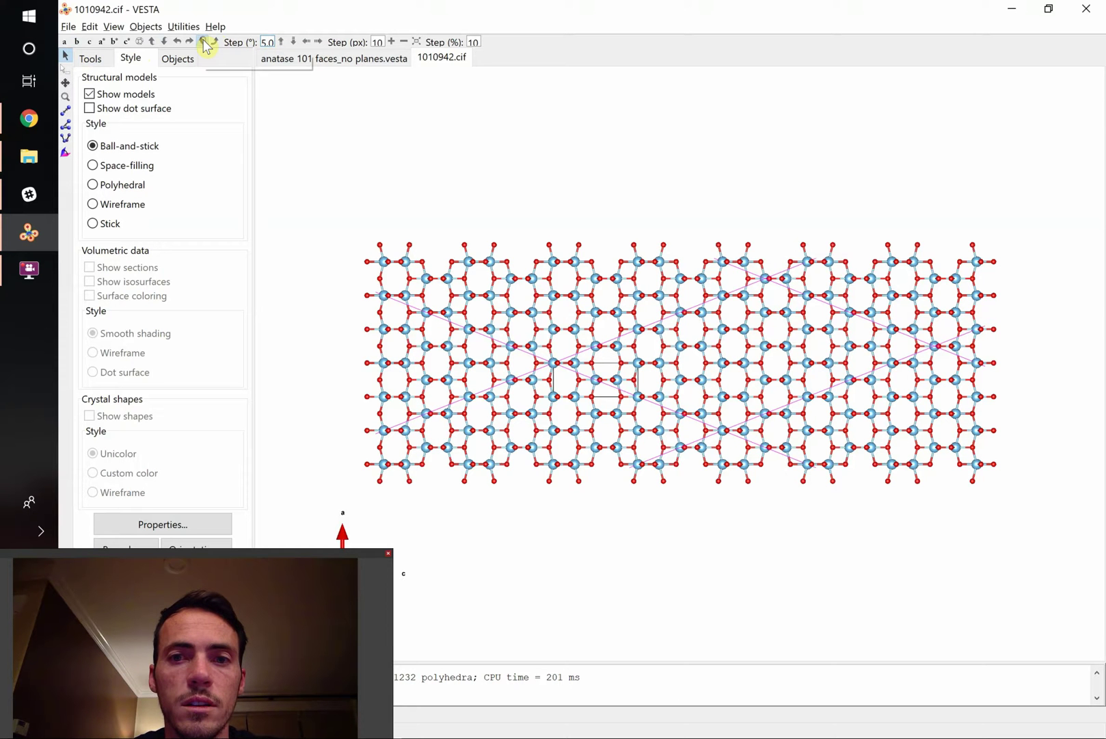
{"action": "left_click", "coordinate": [204, 42]}
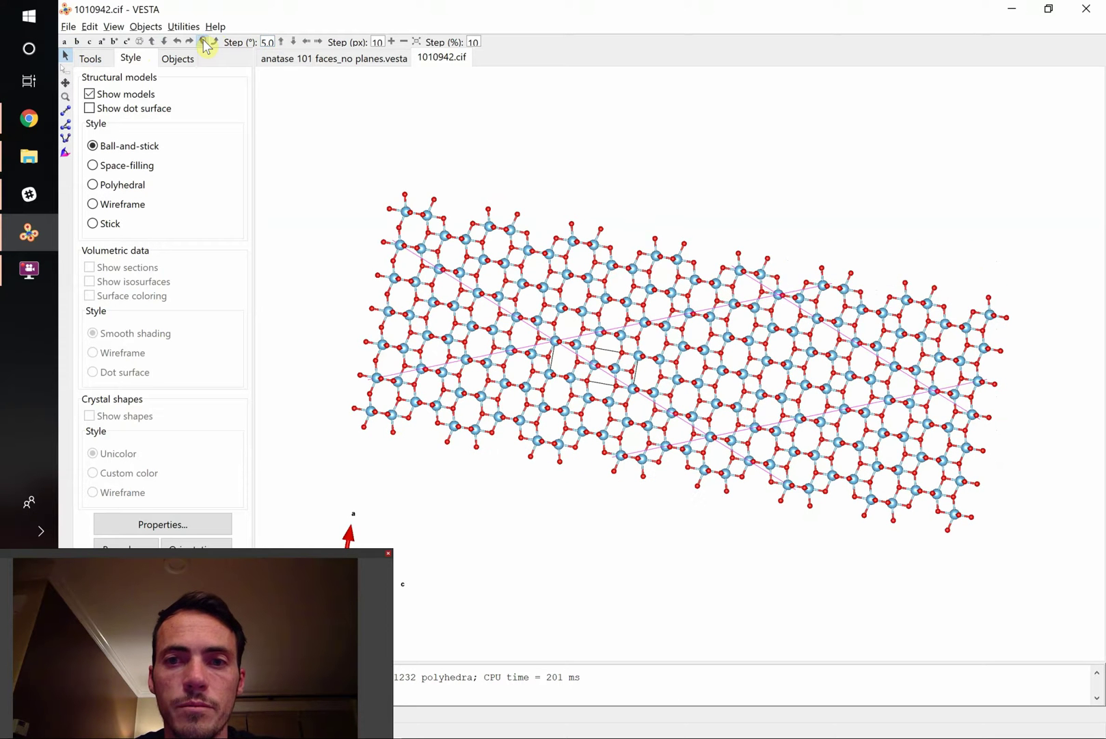
{"action": "left_click", "coordinate": [203, 43]}
{"action": "left_click", "coordinate": [204, 43]}
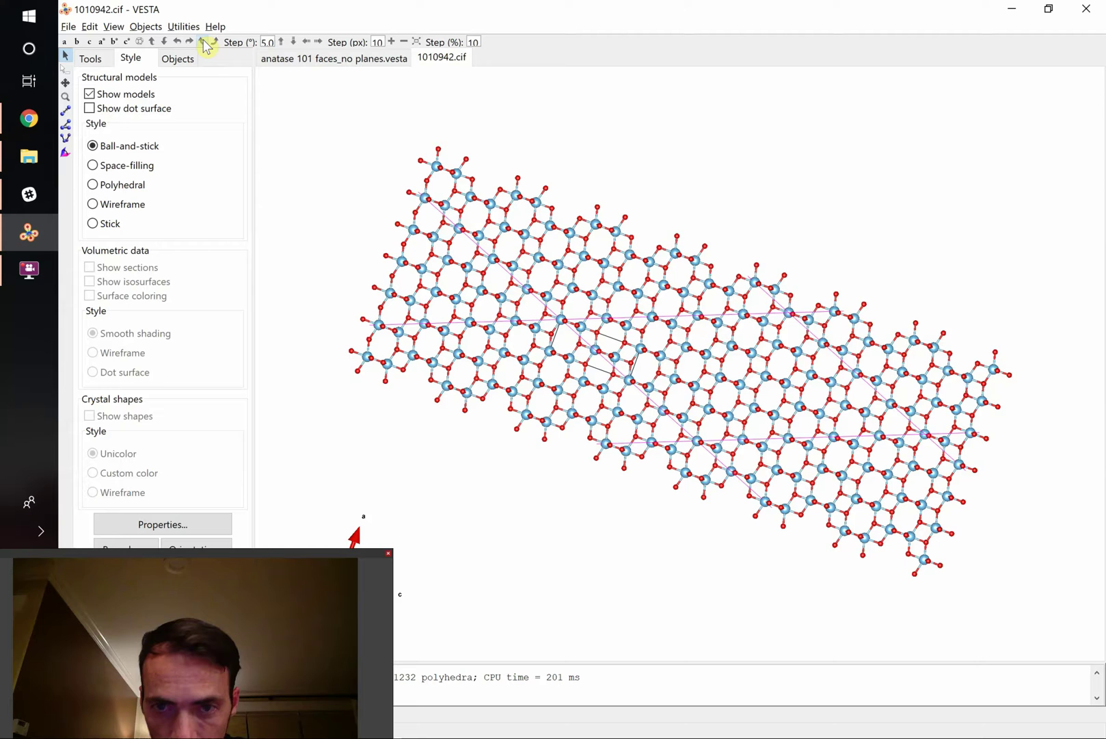
{"action": "left_click", "coordinate": [203, 42]}
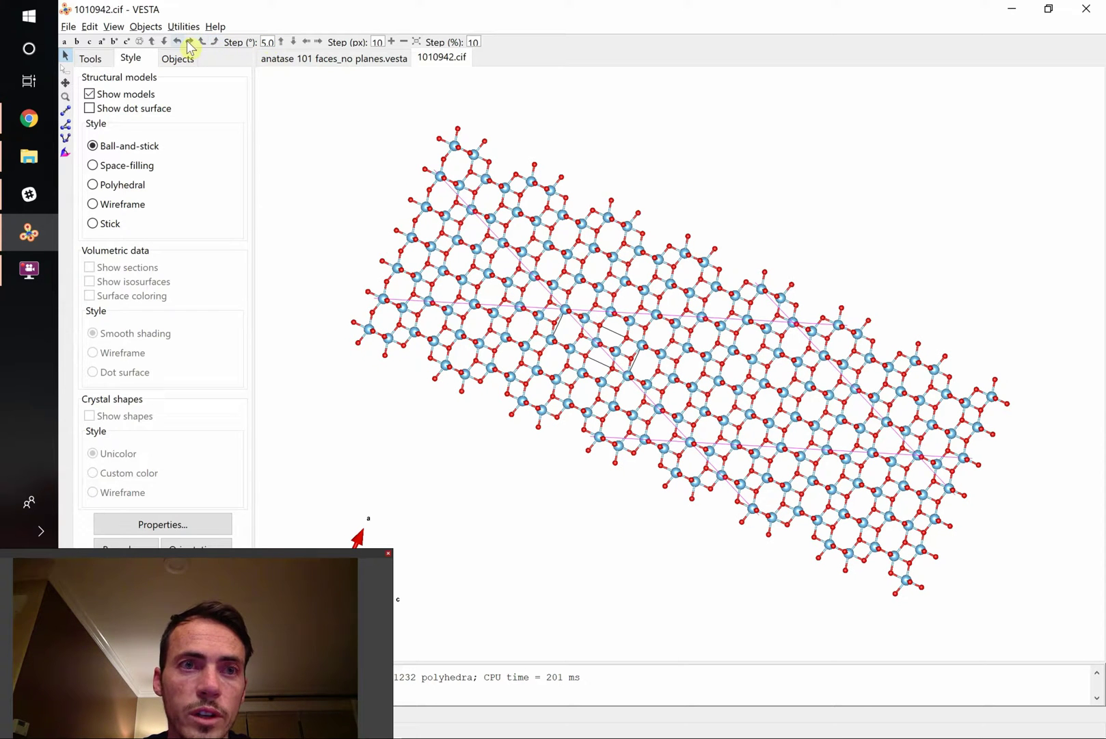
{"action": "left_click", "coordinate": [214, 41]}
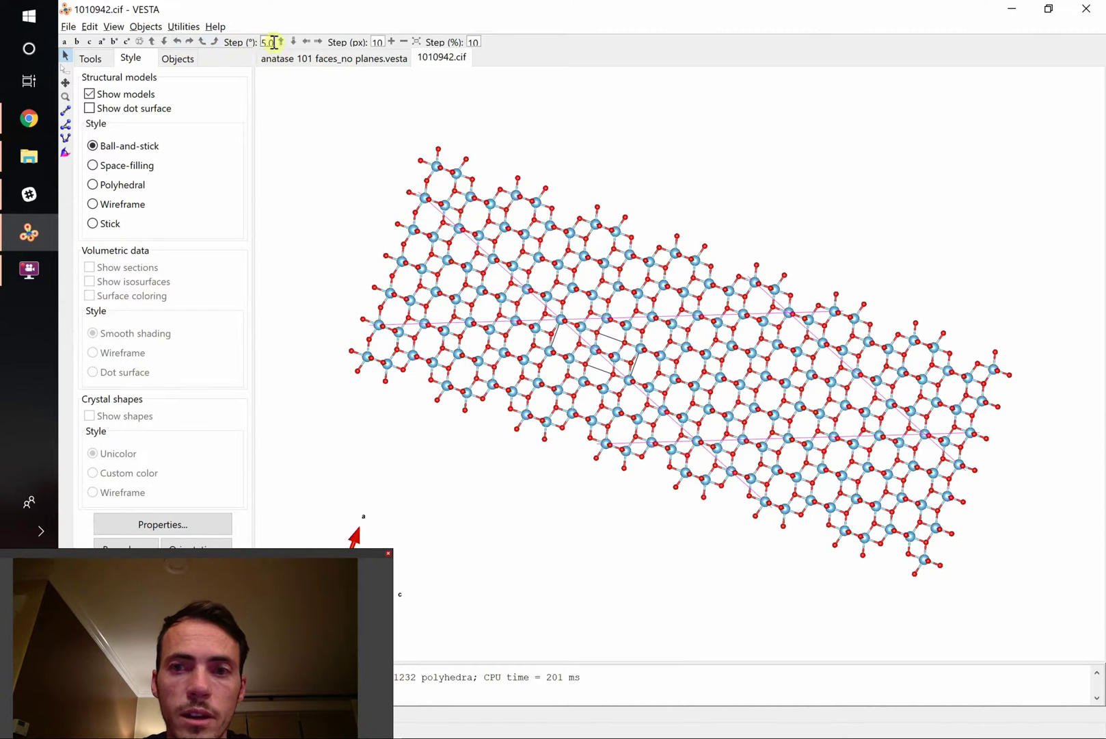
{"action": "left_click", "coordinate": [203, 42]}
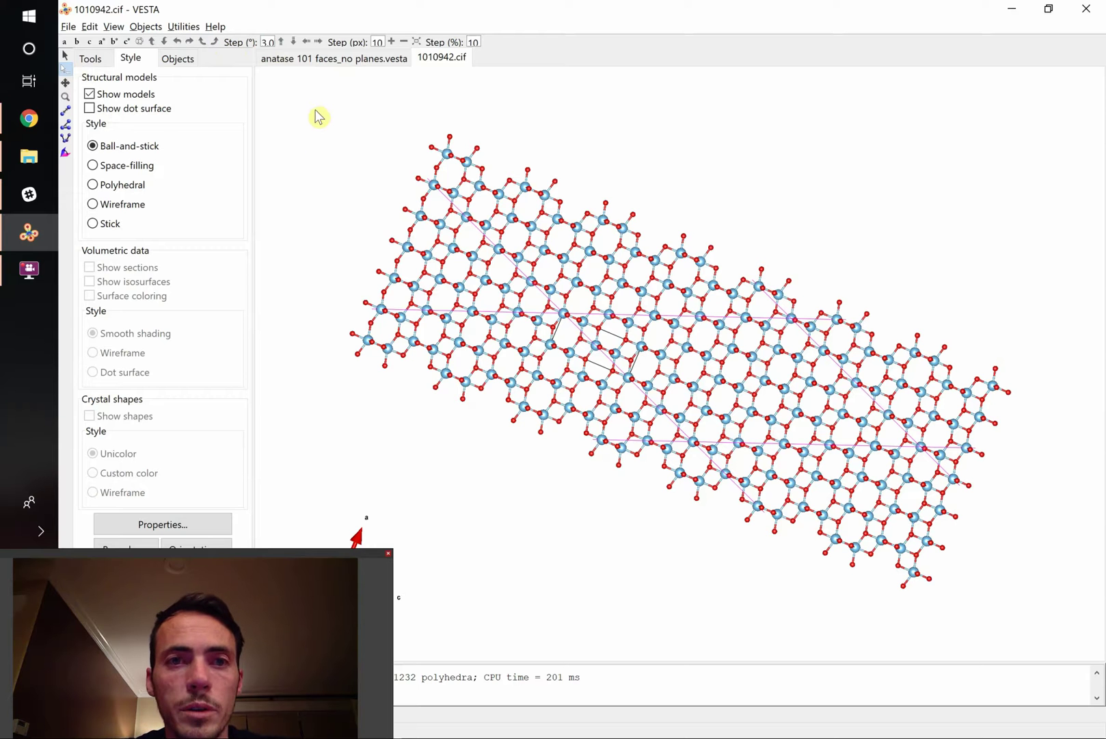
Delete the atoms lying above the upper lattice plane.
{"action": "left_click_drag", "start_coordinate": [315, 111], "coordinate": [891, 309]}
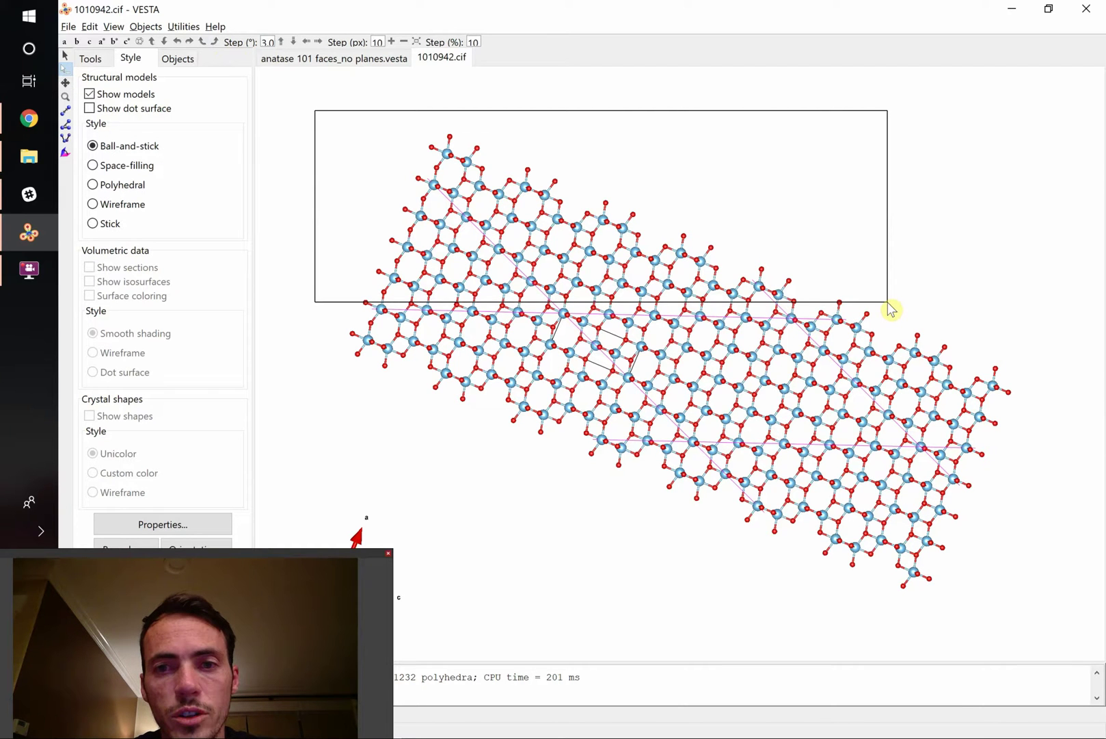
{"action": "left_click_drag", "start_coordinate": [891, 309], "coordinate": [891, 309]}
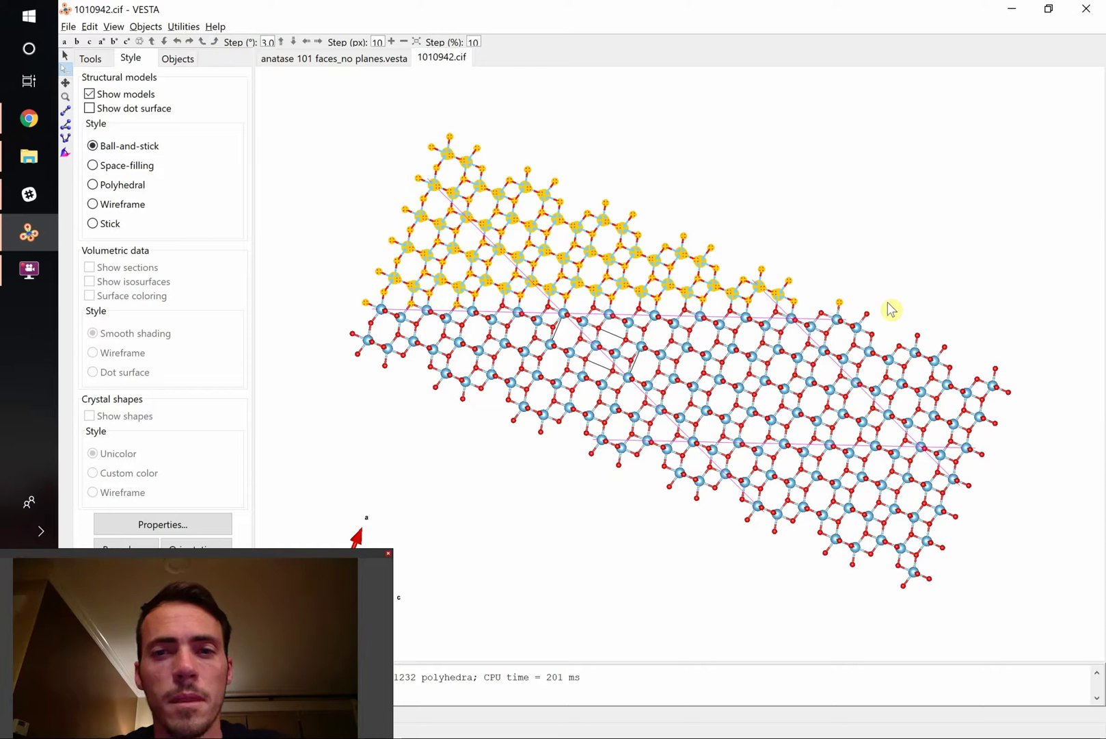
{"action": "key", "text": "Delete"}
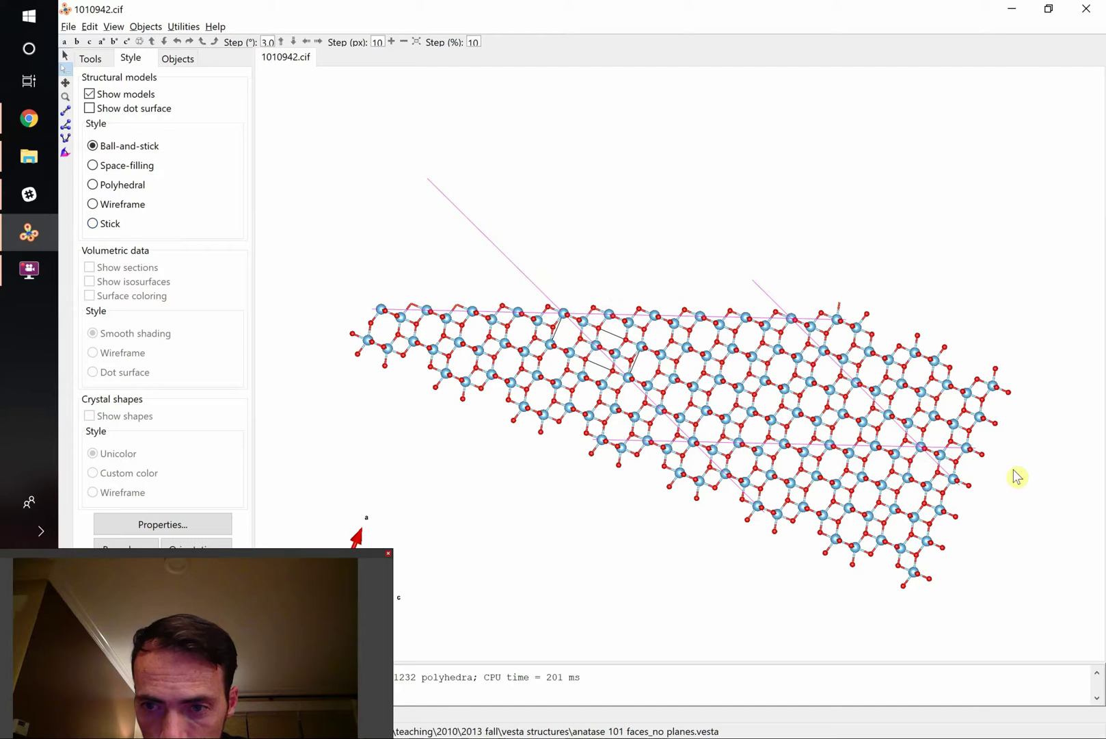
Delete the atoms lying below the lower lattice plane.
{"action": "left_click_drag", "start_coordinate": [919, 487], "coordinate": [491, 641]}
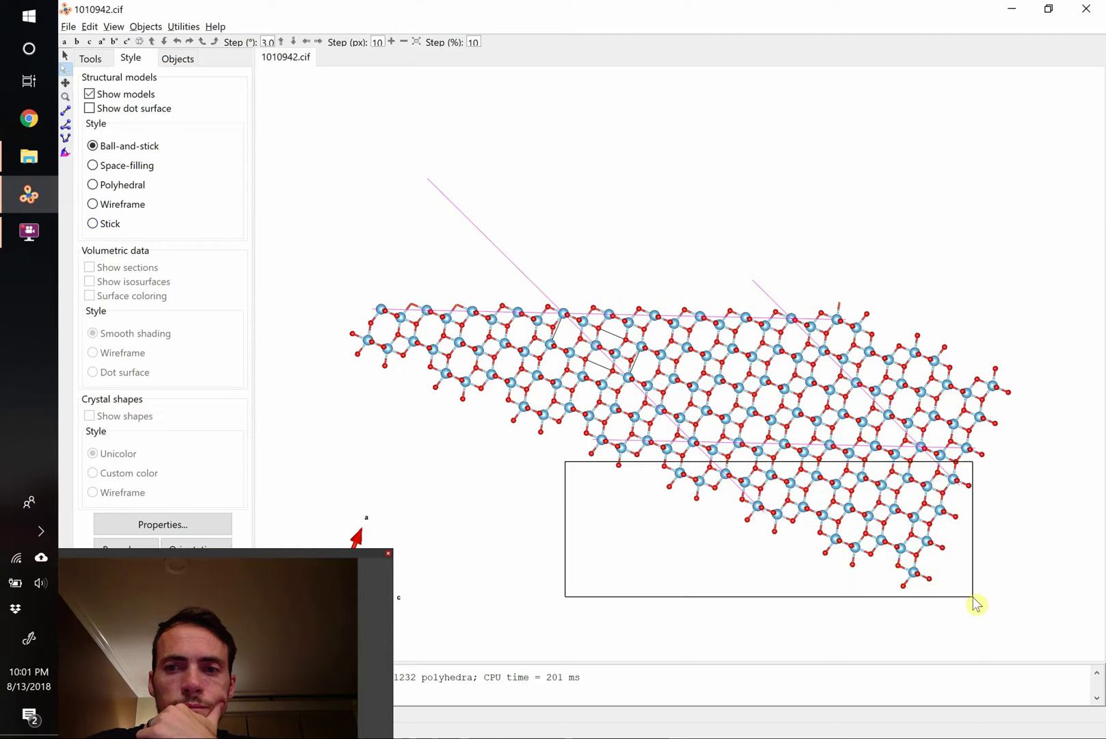
{"action": "left_click_drag", "start_coordinate": [976, 600], "coordinate": [975, 600]}
{"action": "key", "text": "Delete"}
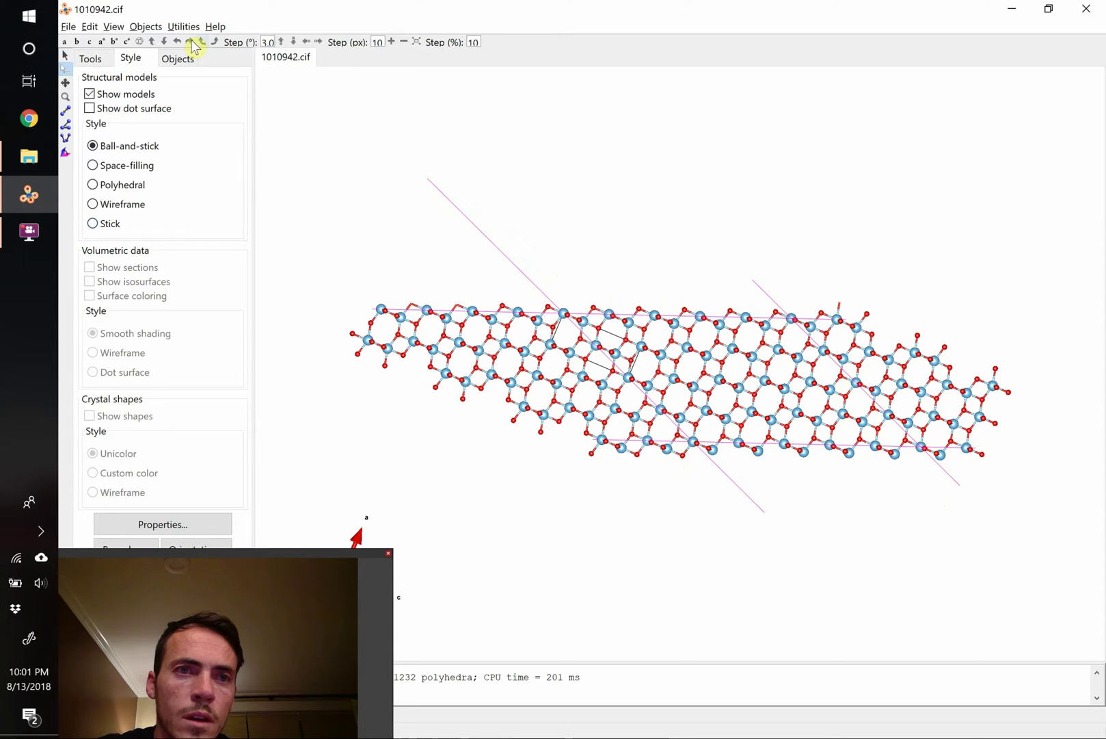
Rotate the slab clockwise in the viewing plane until the second pair of planes stands upright.
{"action": "left_click", "coordinate": [204, 44]}
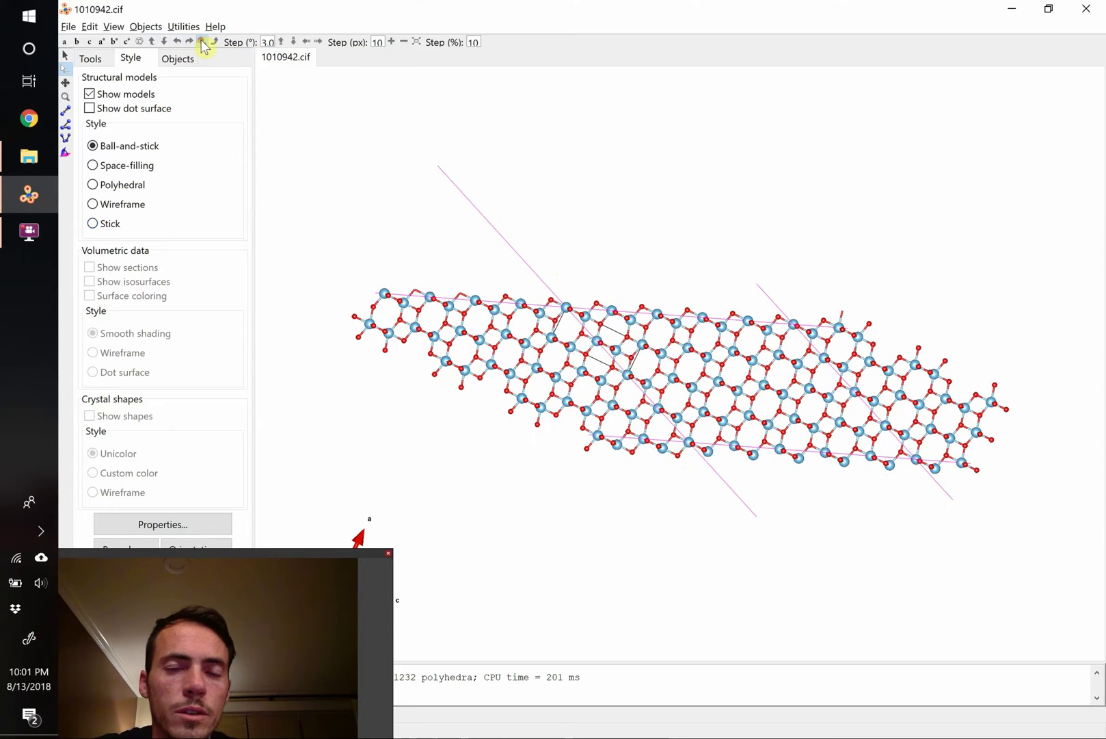
{"action": "left_click", "coordinate": [203, 43]}
{"action": "left_click", "coordinate": [203, 43]}
{"action": "left_click", "coordinate": [204, 43]}
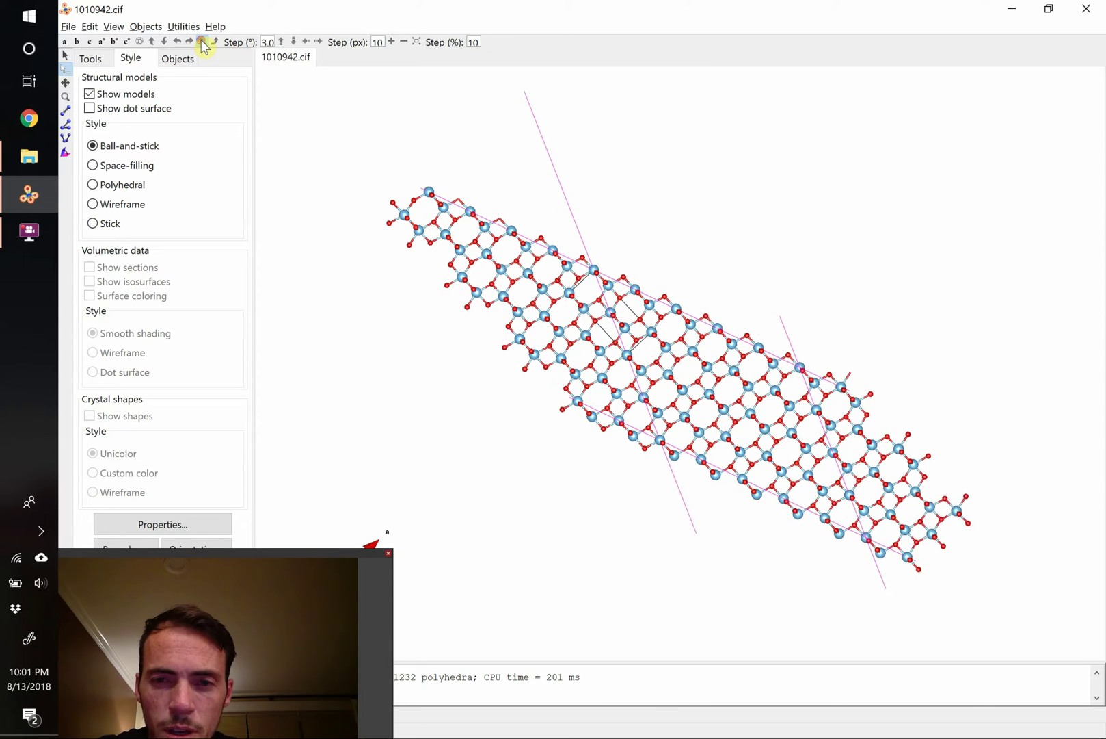
{"action": "left_click", "coordinate": [203, 43]}
{"action": "left_click", "coordinate": [203, 43]}
{"action": "left_click", "coordinate": [203, 43]}
{"action": "left_click", "coordinate": [203, 44]}
{"action": "left_click", "coordinate": [203, 44]}
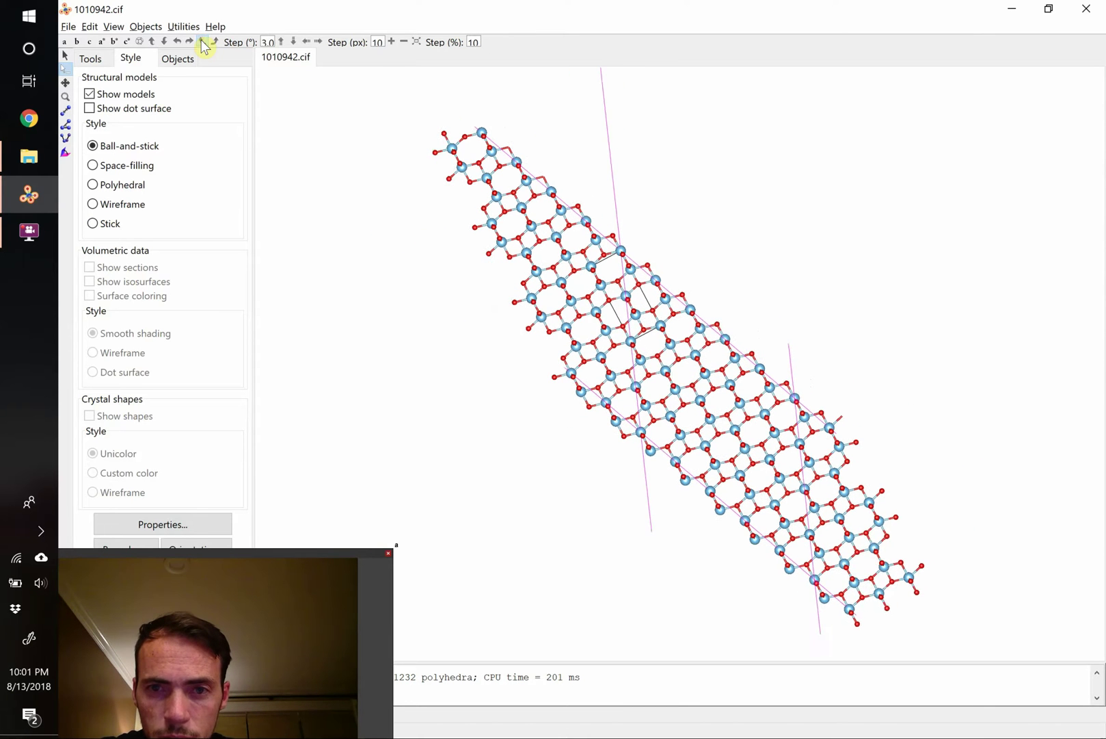
{"action": "left_click", "coordinate": [203, 43]}
{"action": "left_click", "coordinate": [203, 43]}
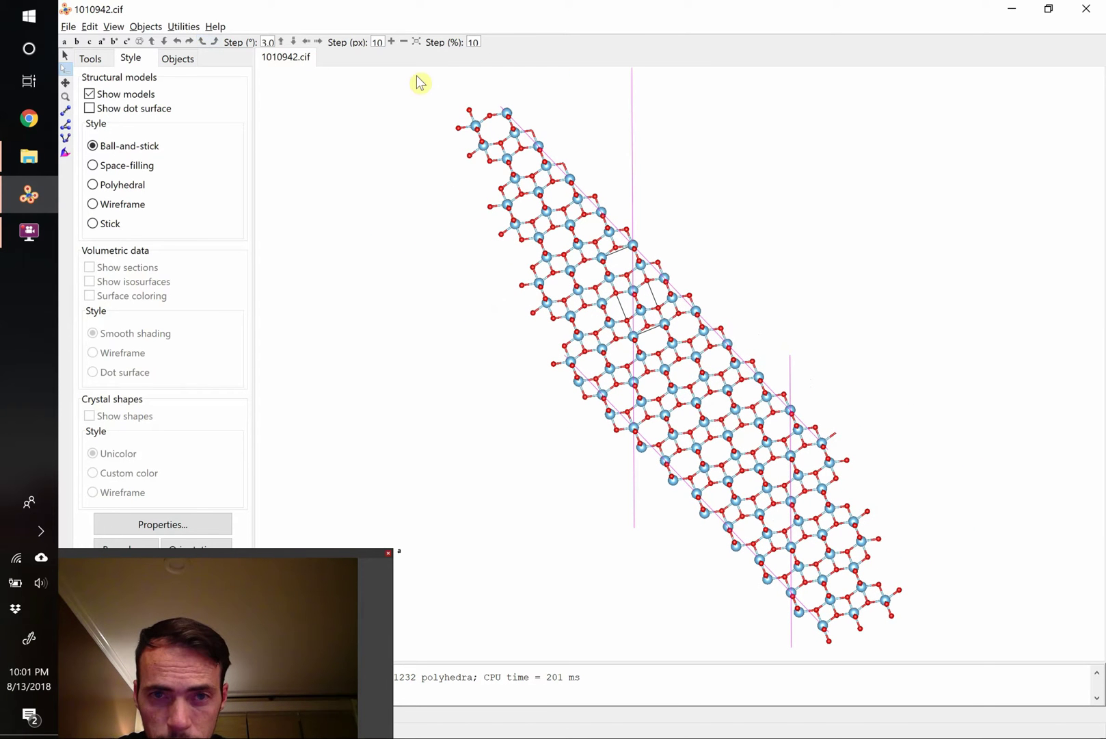
Delete the atoms beyond the upper-left and lower-right vertical planes.
{"action": "left_click_drag", "start_coordinate": [422, 87], "coordinate": [624, 489]}
{"action": "key", "text": "Delete"}
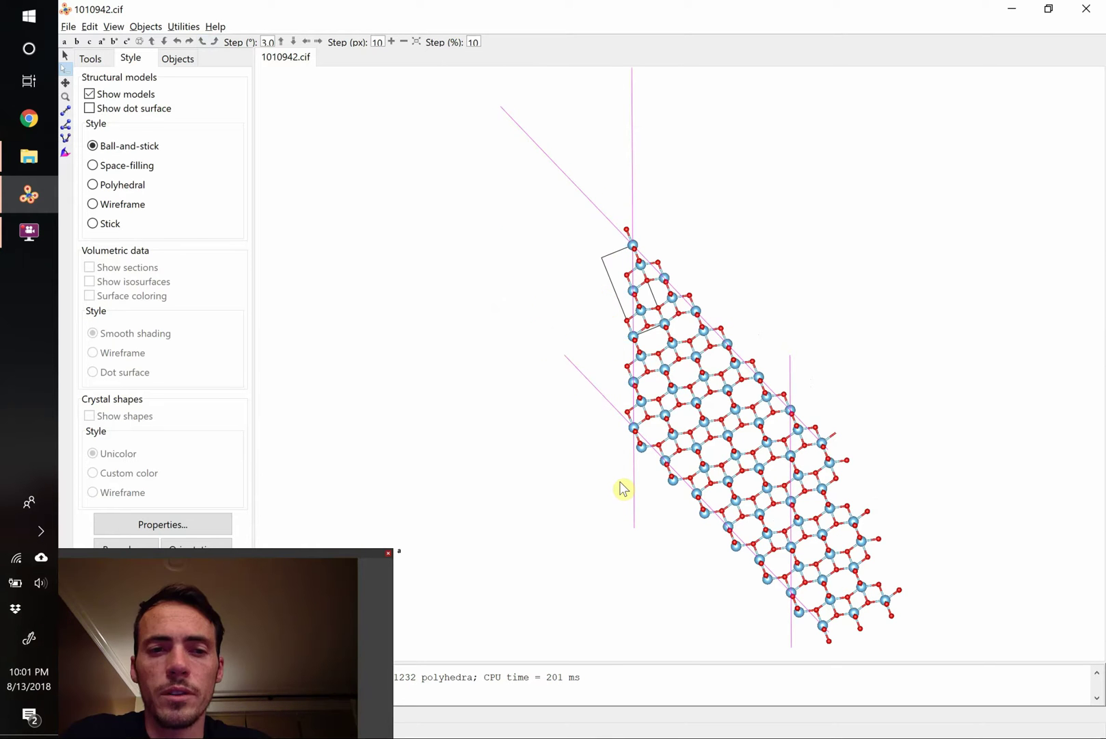
{"action": "left_click_drag", "start_coordinate": [804, 373], "coordinate": [917, 653]}
{"action": "key", "text": "Delete"}
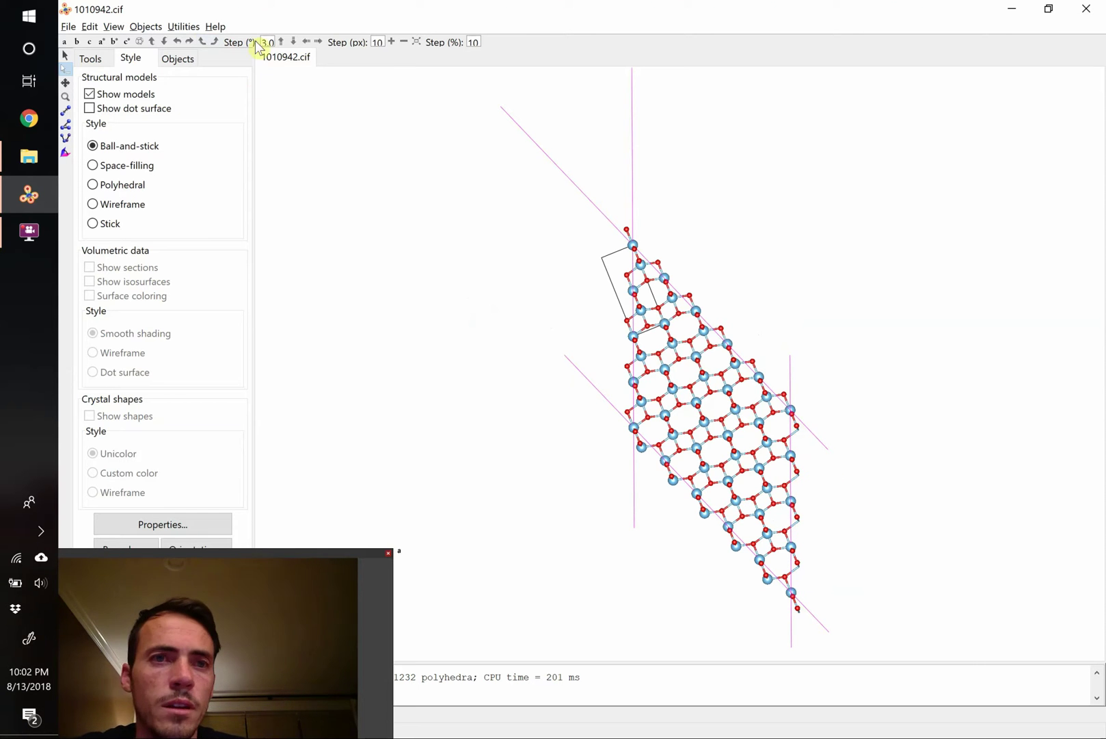
View the crystal along the b axis and zoom in four steps.
{"action": "left_click", "coordinate": [79, 42]}
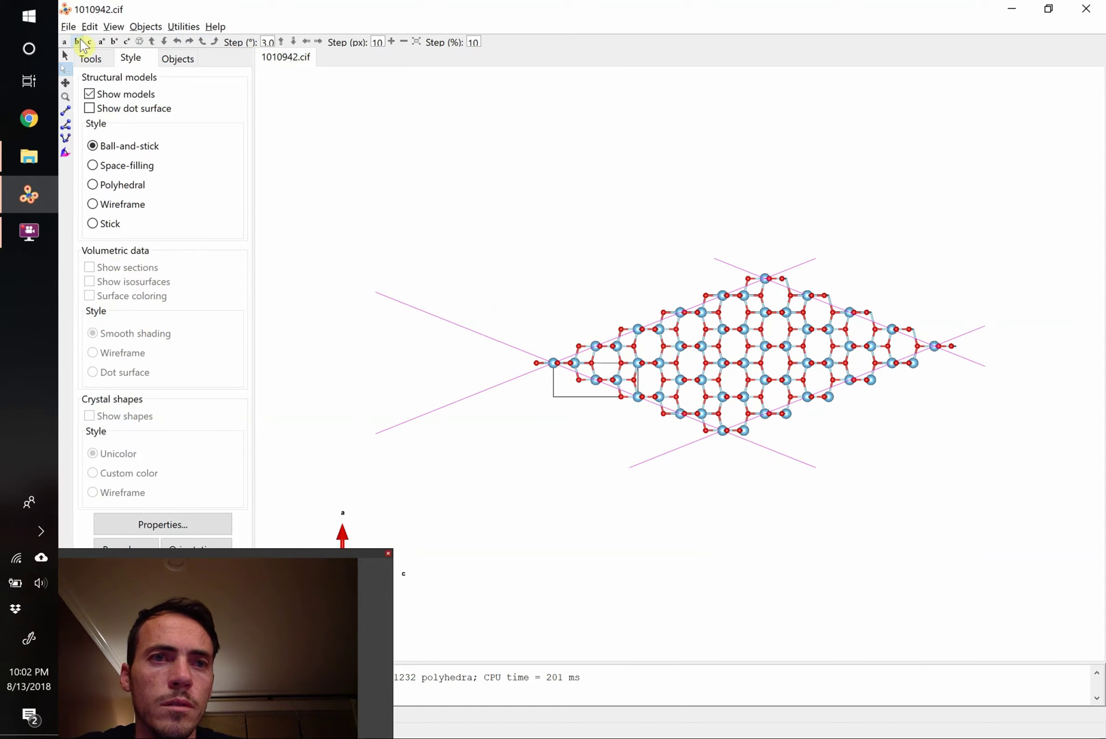
{"action": "left_click", "coordinate": [392, 42]}
{"action": "left_click", "coordinate": [393, 42]}
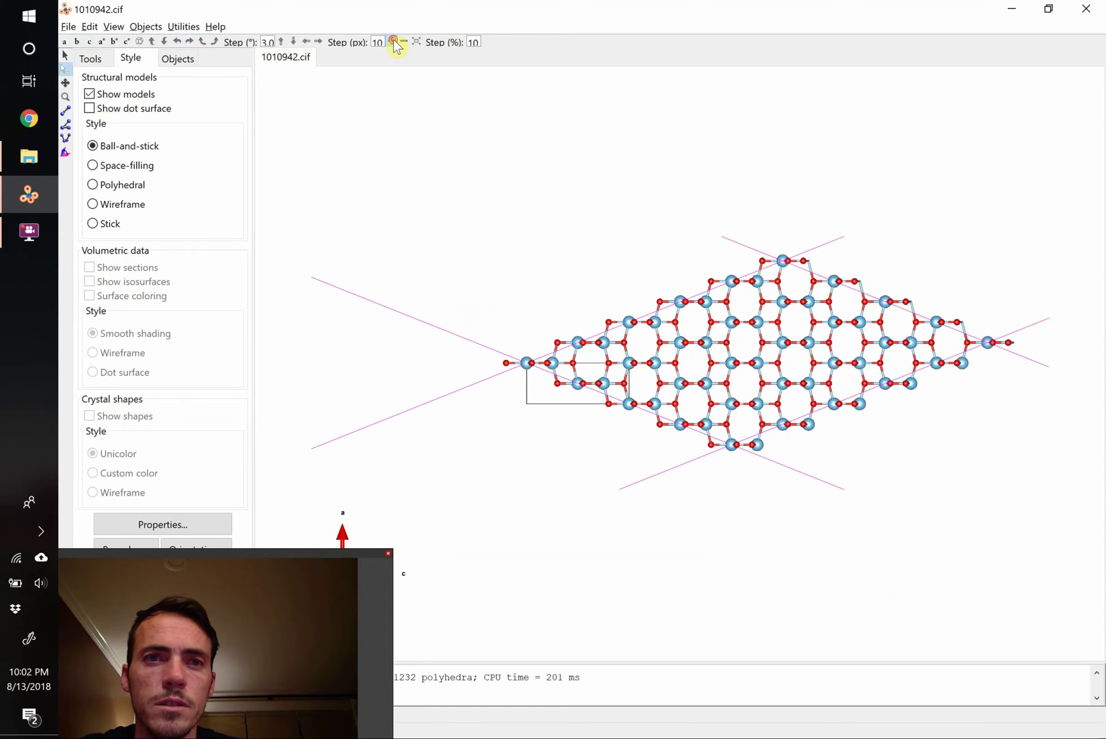
{"action": "left_click", "coordinate": [393, 42]}
{"action": "left_click", "coordinate": [392, 42]}
{"action": "left_click", "coordinate": [393, 42]}
{"action": "left_click", "coordinate": [393, 41]}
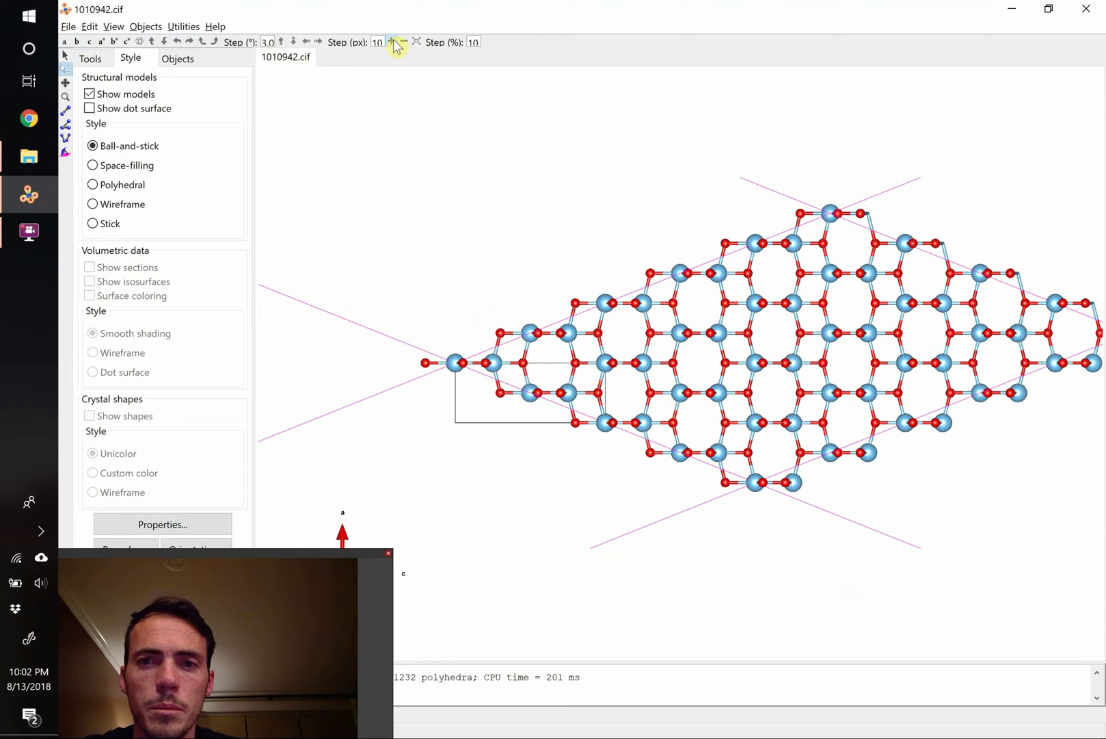
Remove all four (1 0 1)-family lattice planes in Edit > Lattice Planes, then tilt the crystal slightly.
{"action": "left_click", "coordinate": [90, 26]}
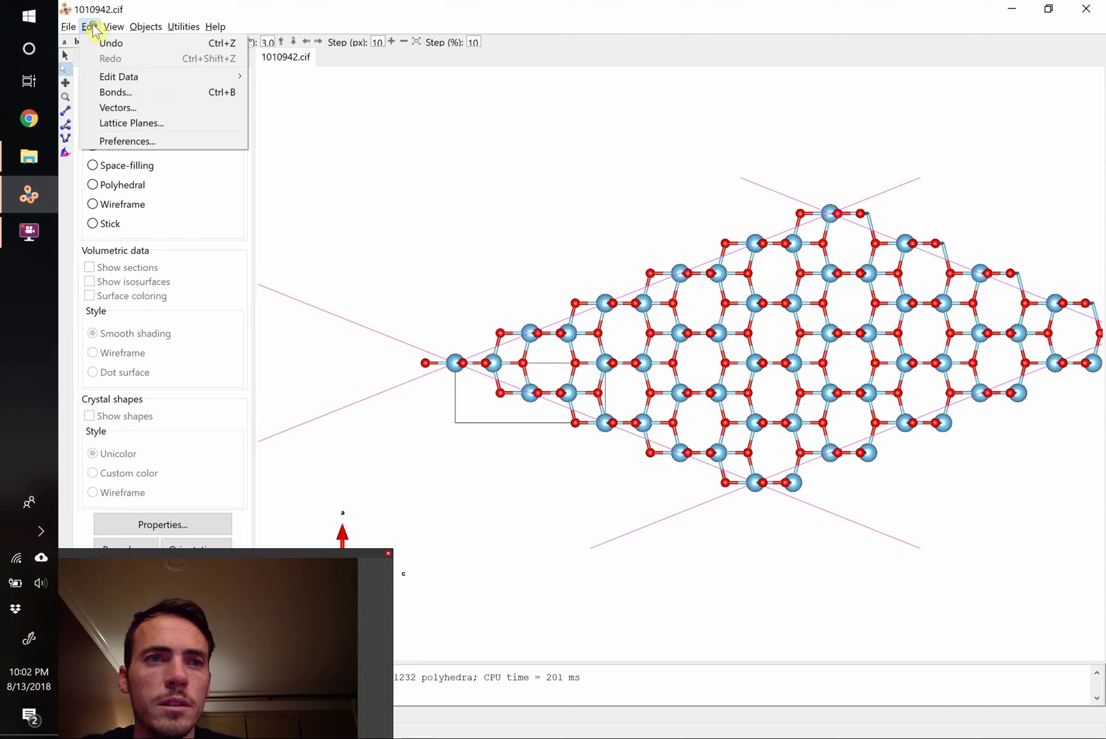
{"action": "left_click", "coordinate": [136, 123]}
{"action": "left_click", "coordinate": [279, 263]}
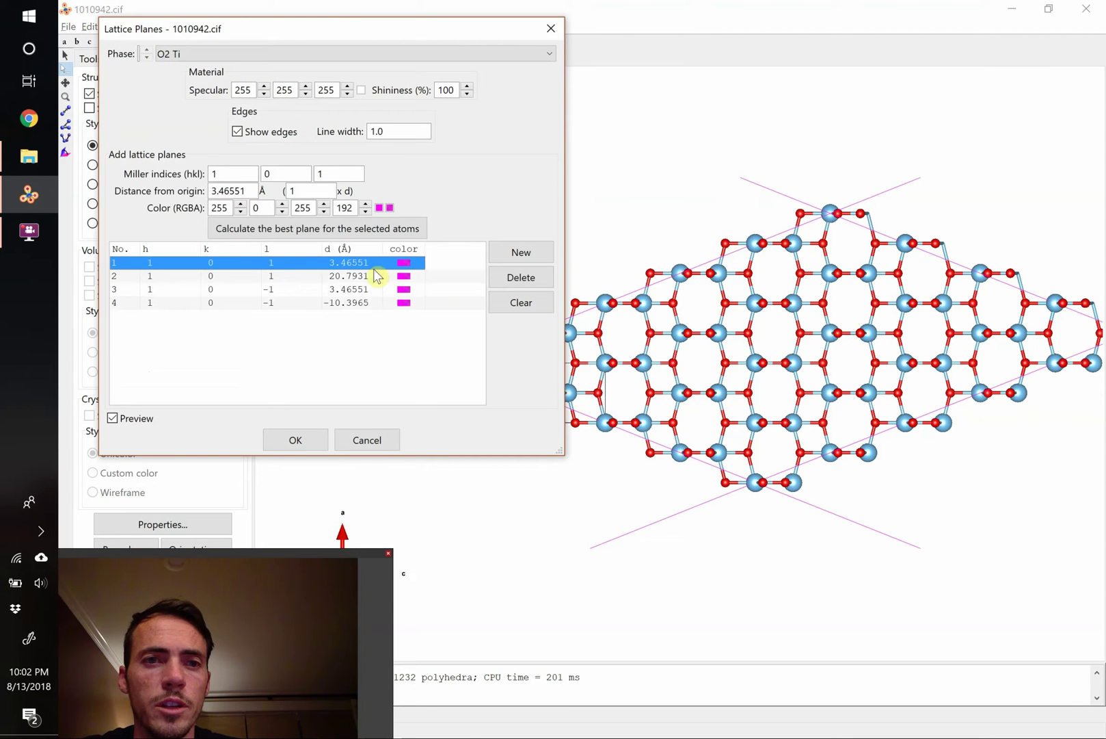
{"action": "left_click", "coordinate": [506, 277]}
{"action": "left_click", "coordinate": [506, 277]}
{"action": "left_click", "coordinate": [506, 276]}
{"action": "left_click", "coordinate": [506, 277]}
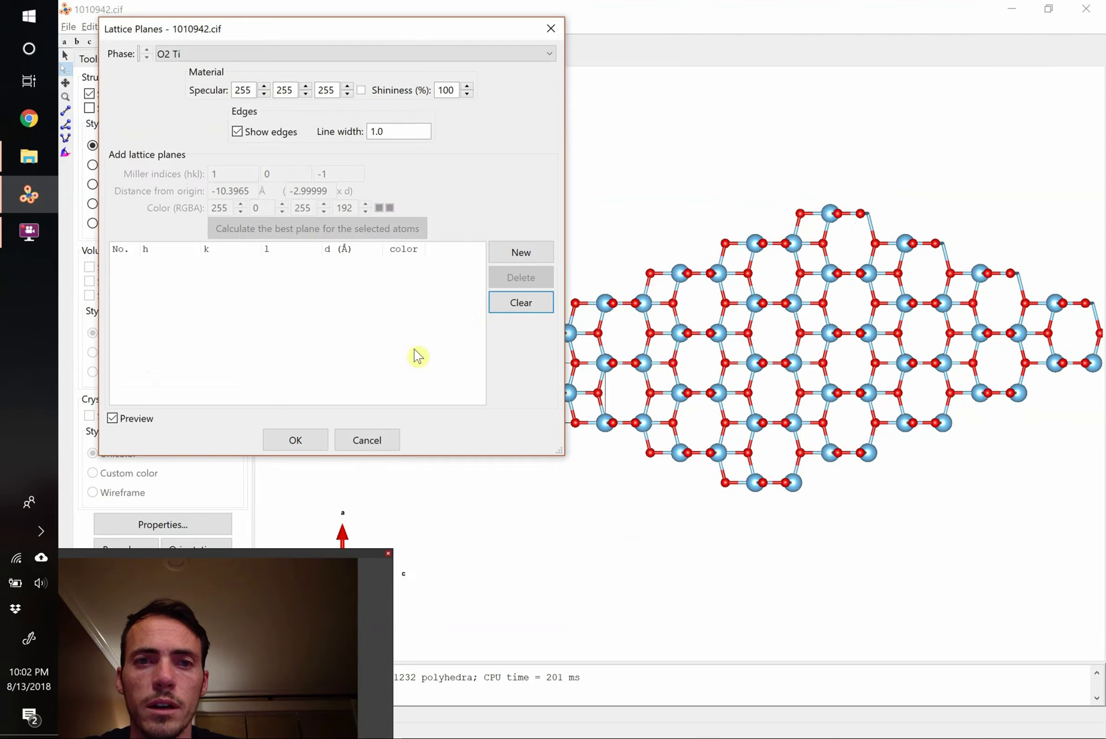
{"action": "left_click", "coordinate": [296, 440]}
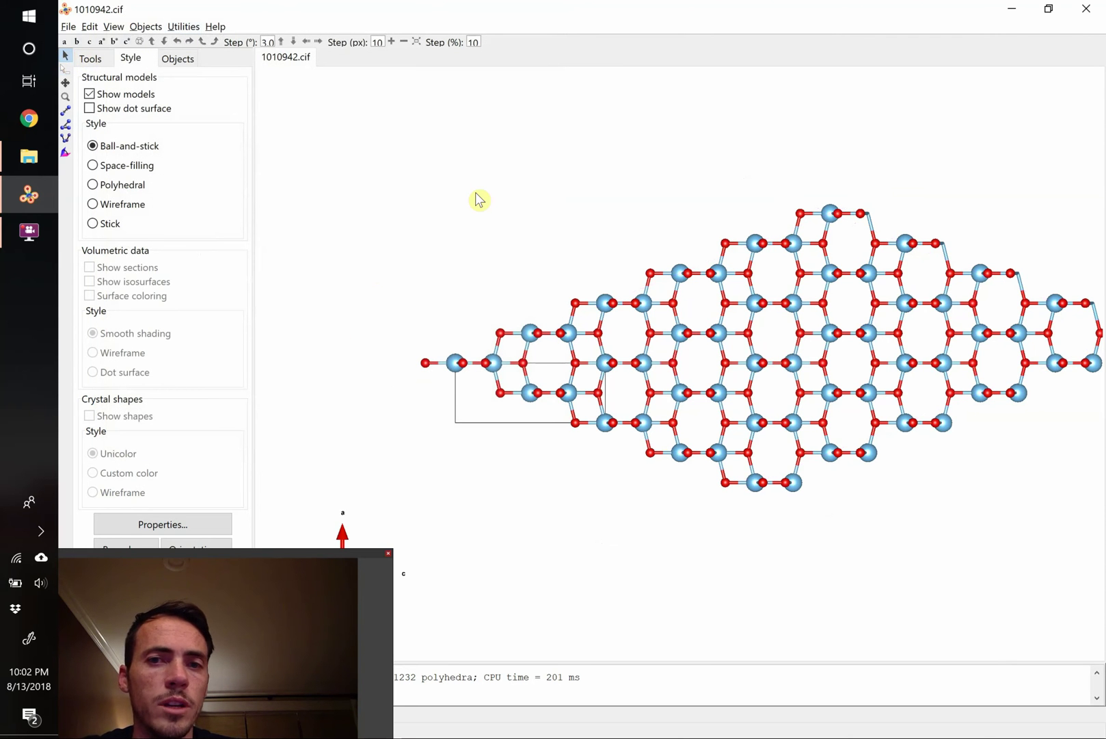
{"action": "mouse_move", "coordinate": [478, 200]}
{"action": "left_mouse_down"}
{"action": "mouse_move", "coordinate": [499, 216]}
{"action": "mouse_move", "coordinate": [440, 226]}
{"action": "mouse_move", "coordinate": [461, 188]}
{"action": "mouse_move", "coordinate": [501, 182]}
{"action": "mouse_move", "coordinate": [478, 203]}
{"action": "left_mouse_up"}
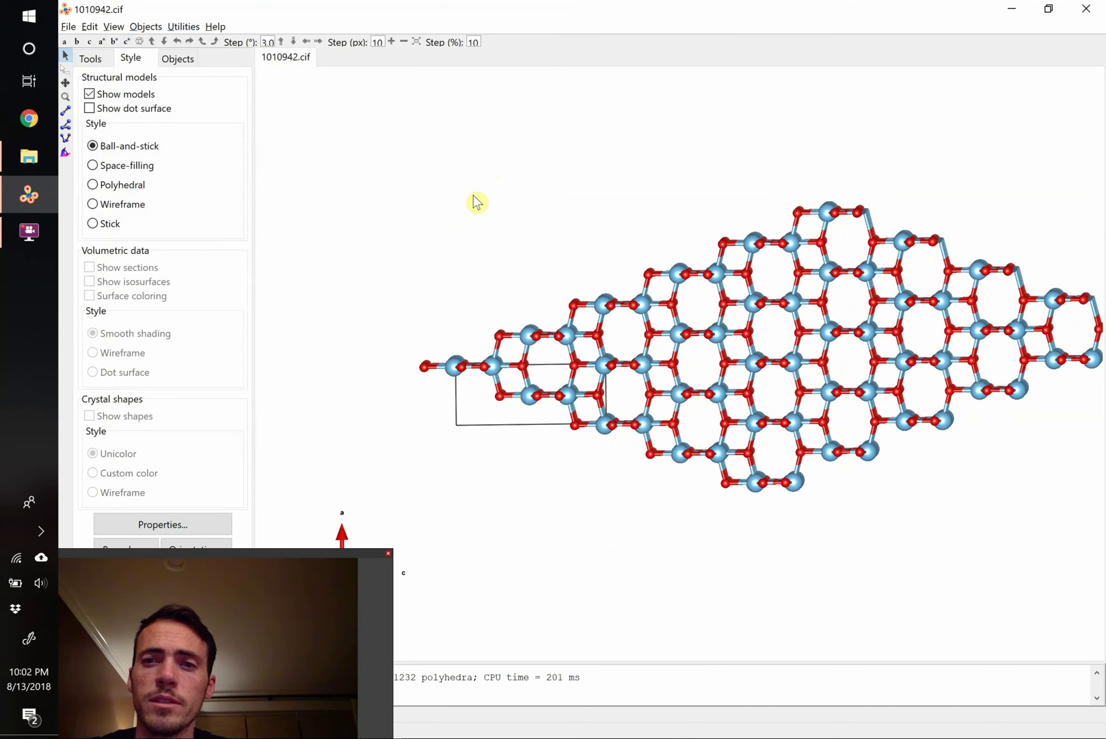